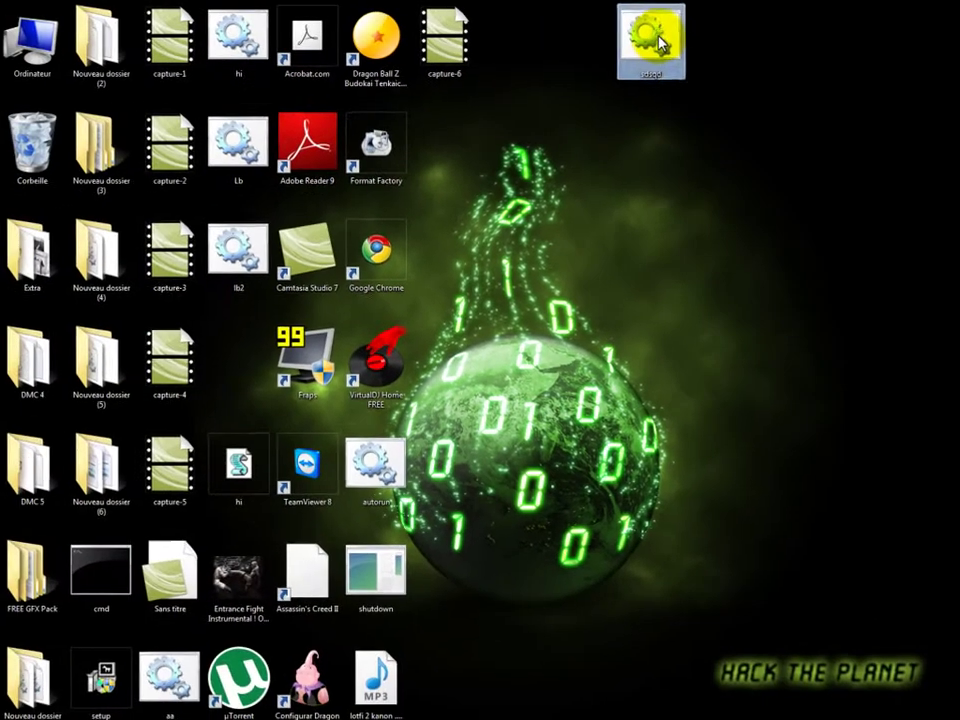
Step: Run the sdsqd batch file, close its output window, and bring Explorer back
double_click(520, 62)
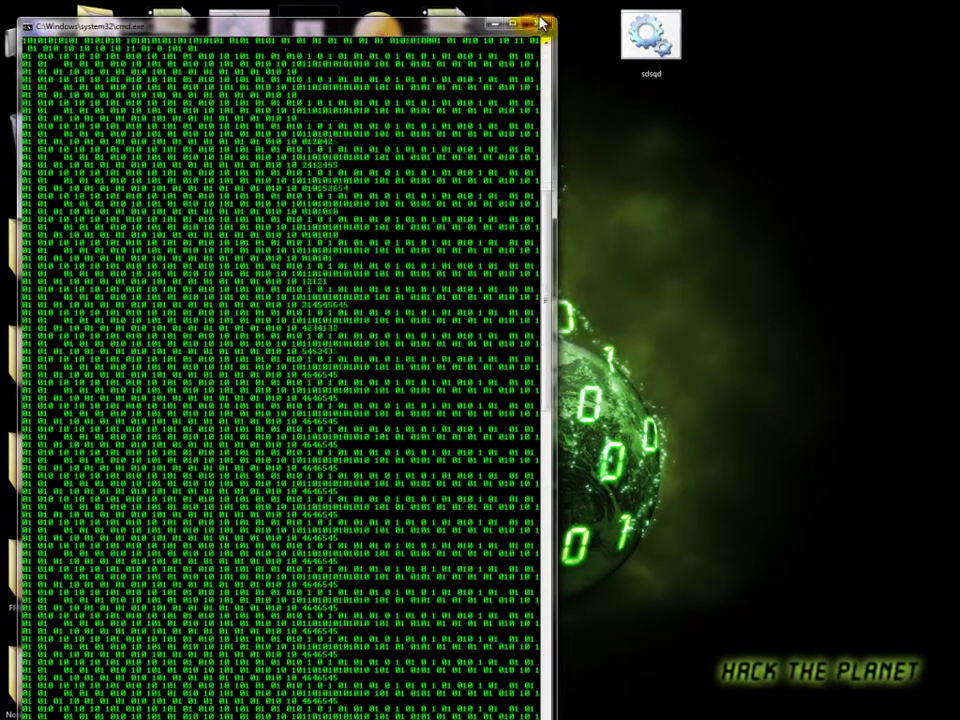
click(538, 32)
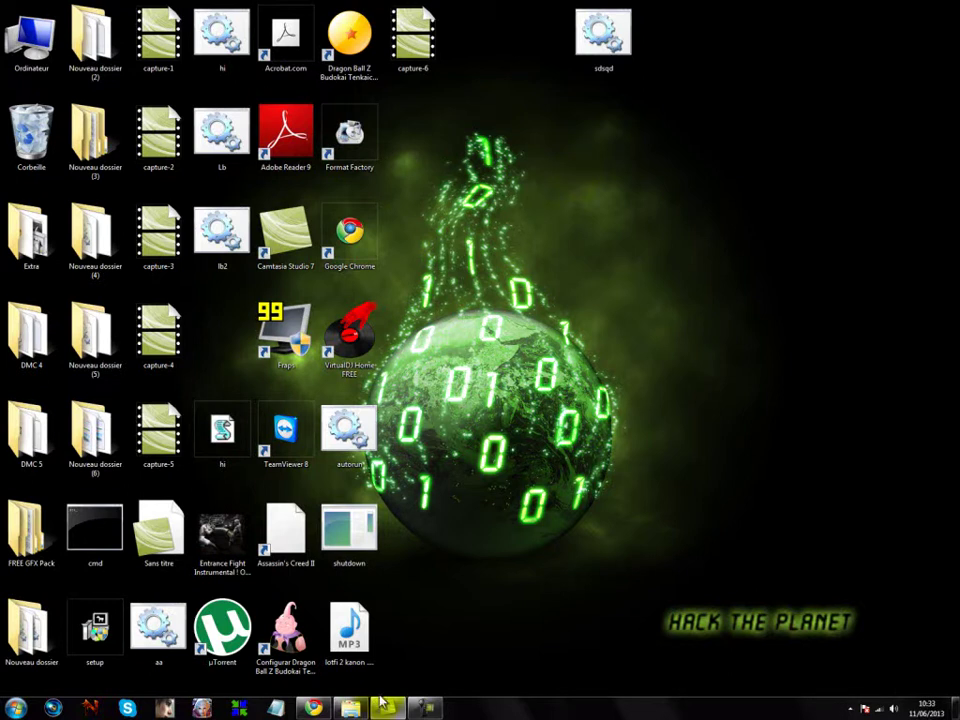
click(351, 708)
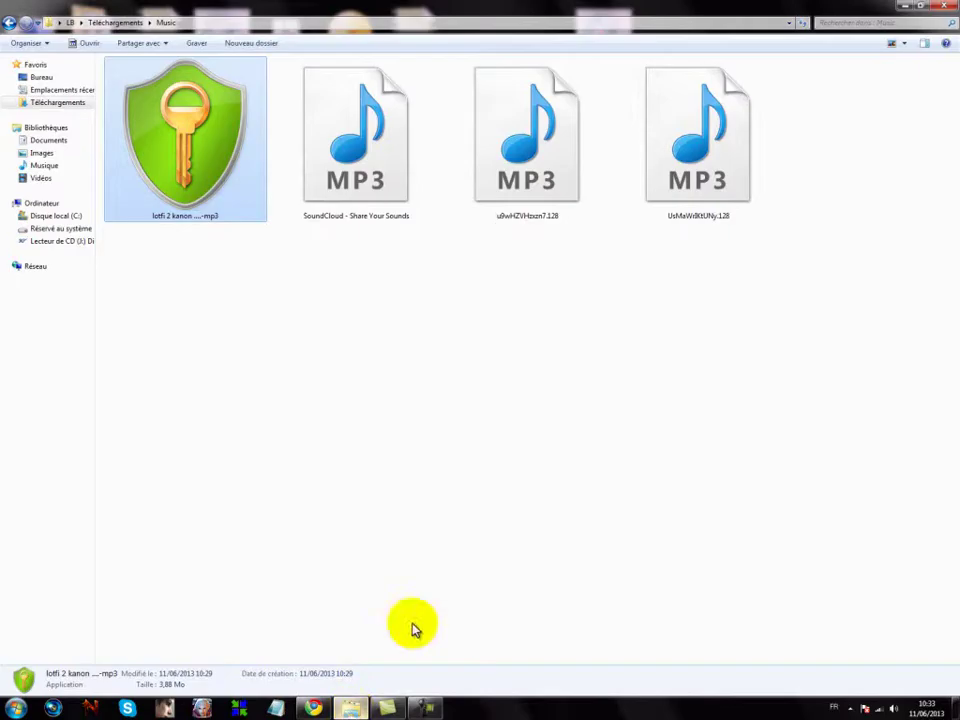
Step: Find AxCrypt-1.7.2976.0-Setup in Téléchargements > Programs, then switch to the Chrome downloads page
click(65, 130)
click(66, 104)
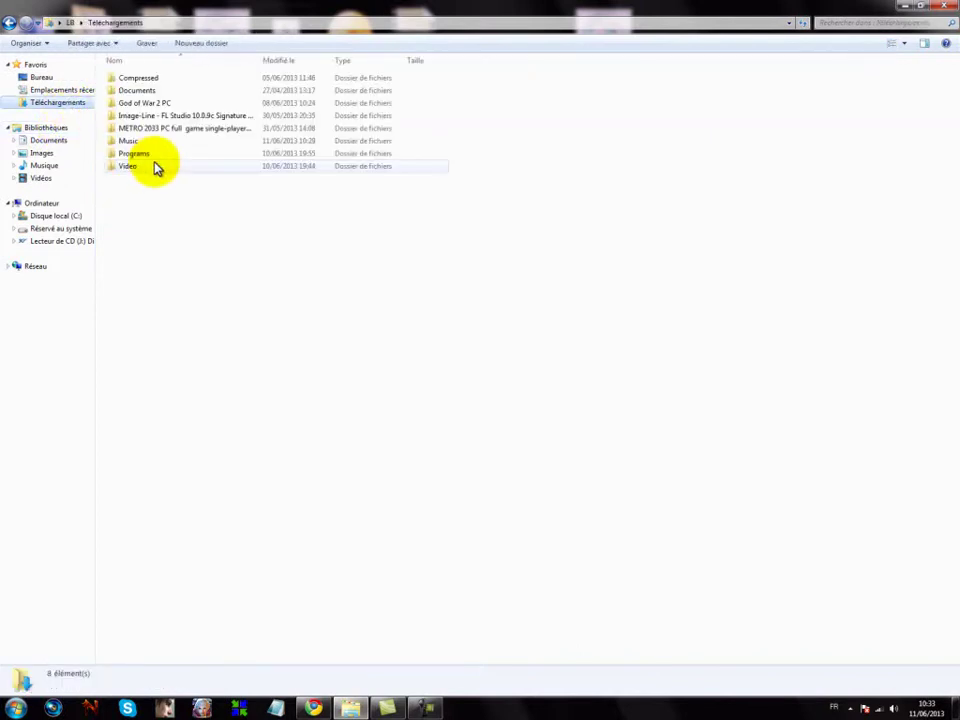
double_click(152, 156)
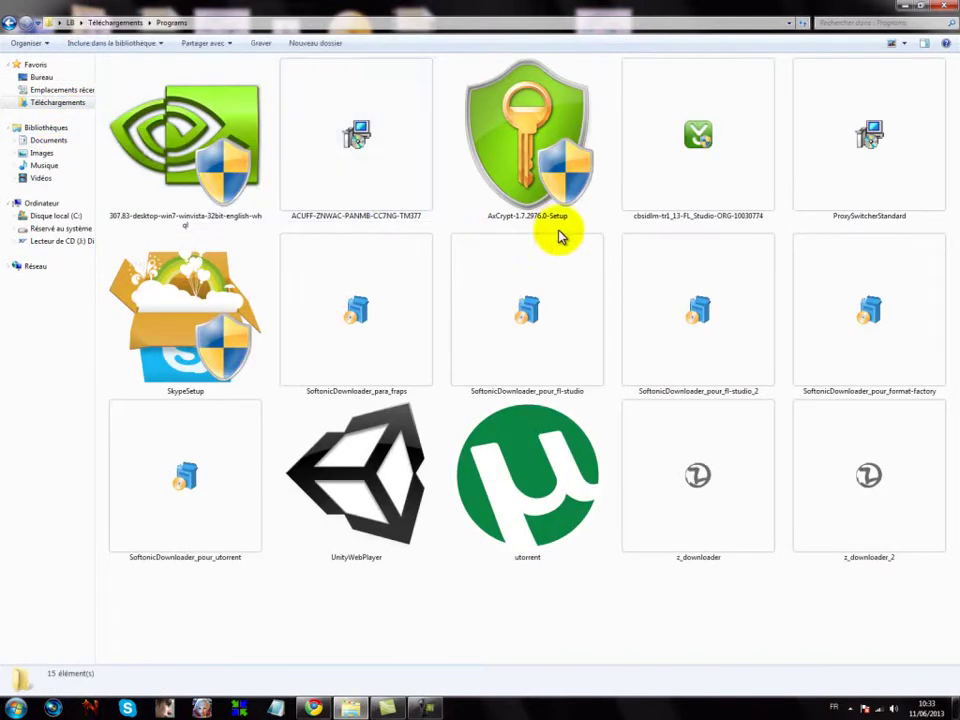
click(560, 163)
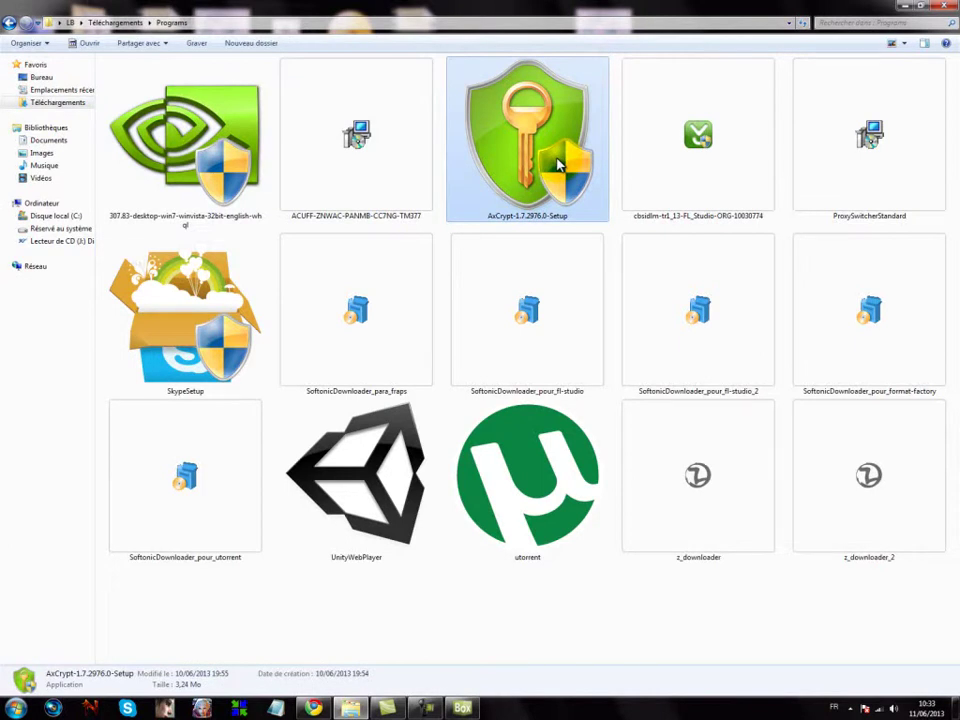
click(317, 705)
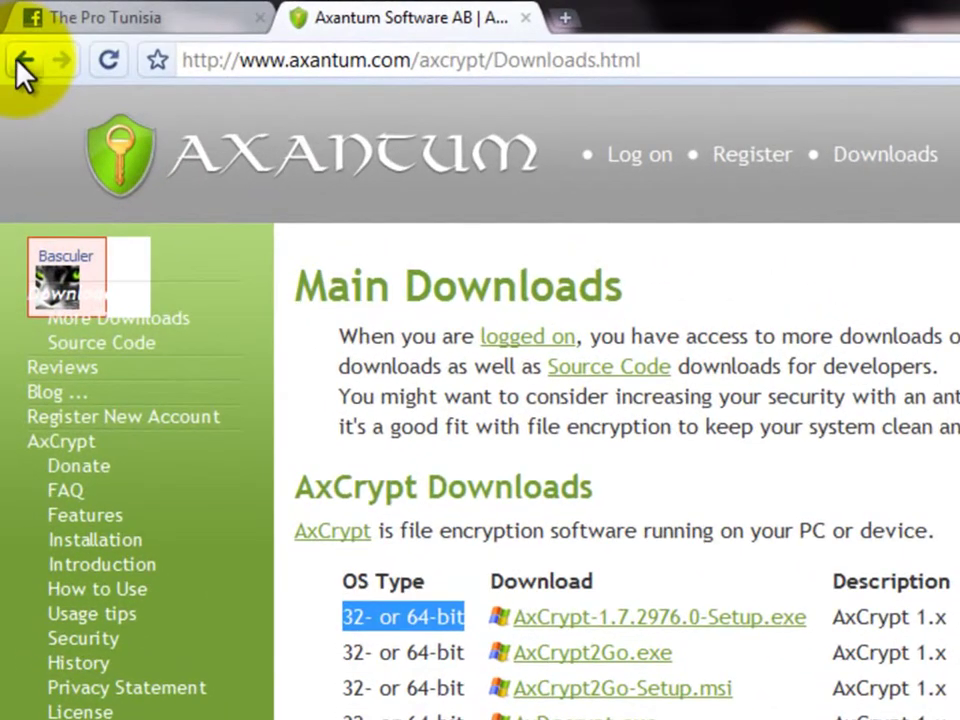
Step: Reach the axantum.com downloads page via Google and cancel re-downloading AxCrypt-1.7.2976.0-Setup.exe
click(24, 64)
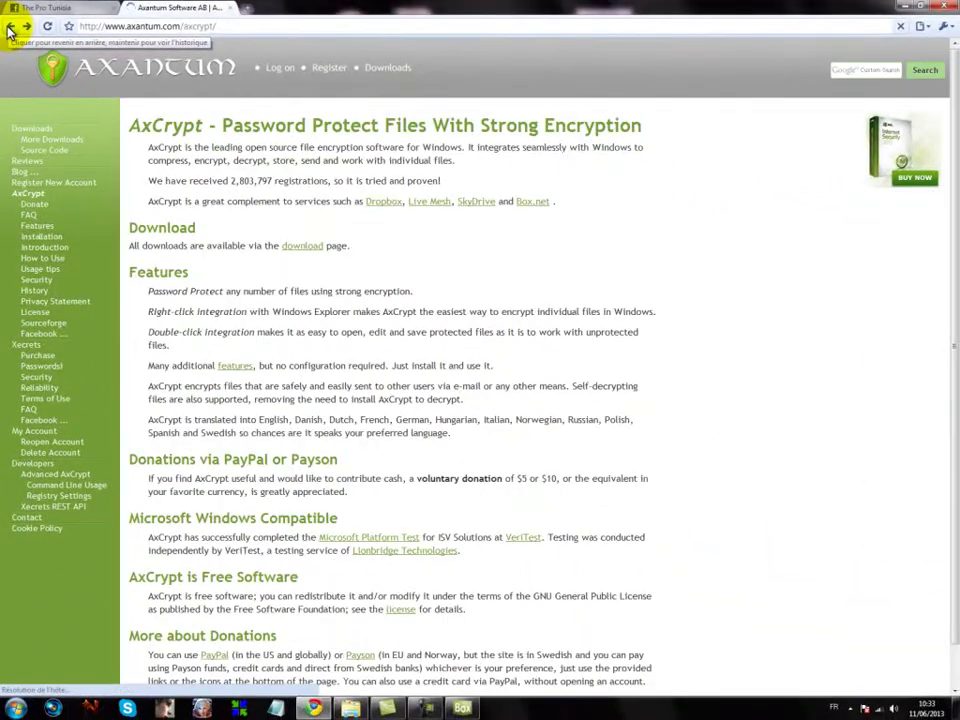
click(10, 30)
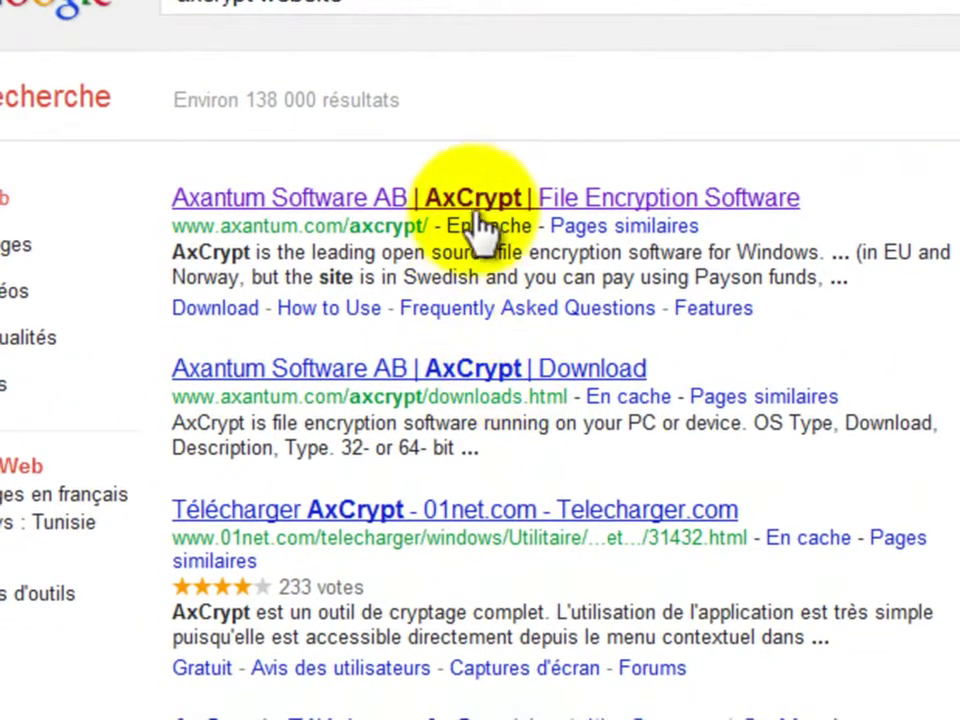
click(372, 325)
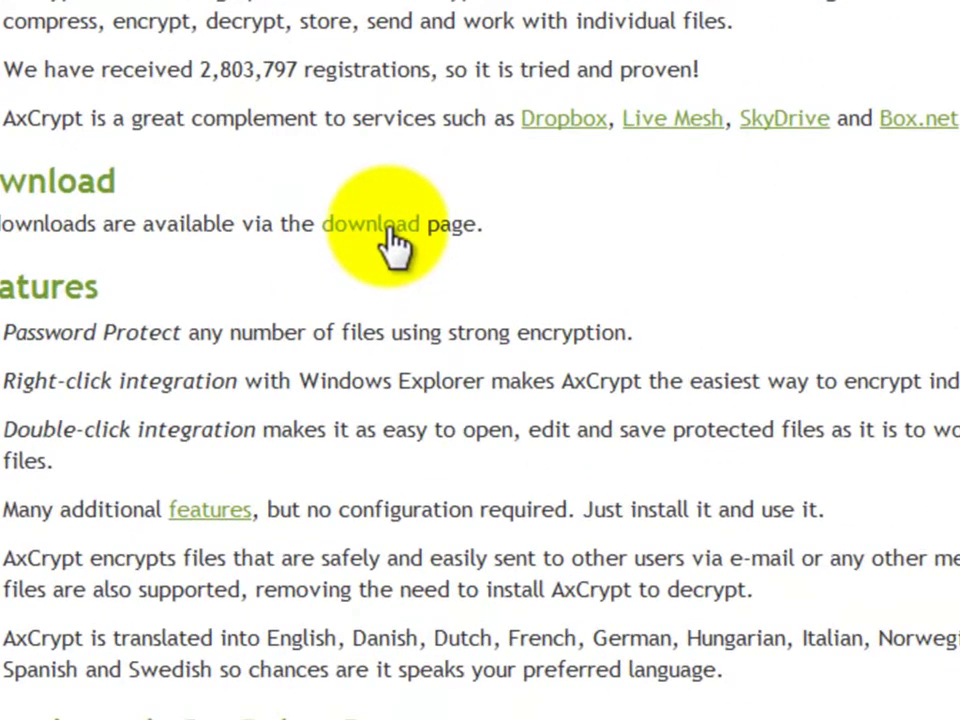
click(386, 230)
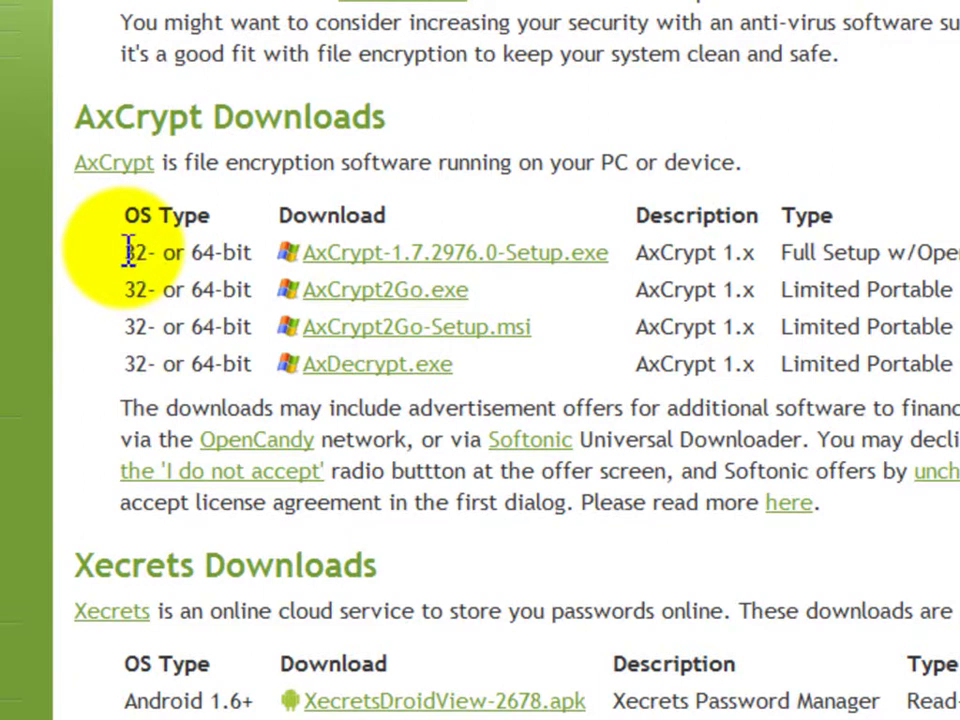
drag(129, 251, 257, 250)
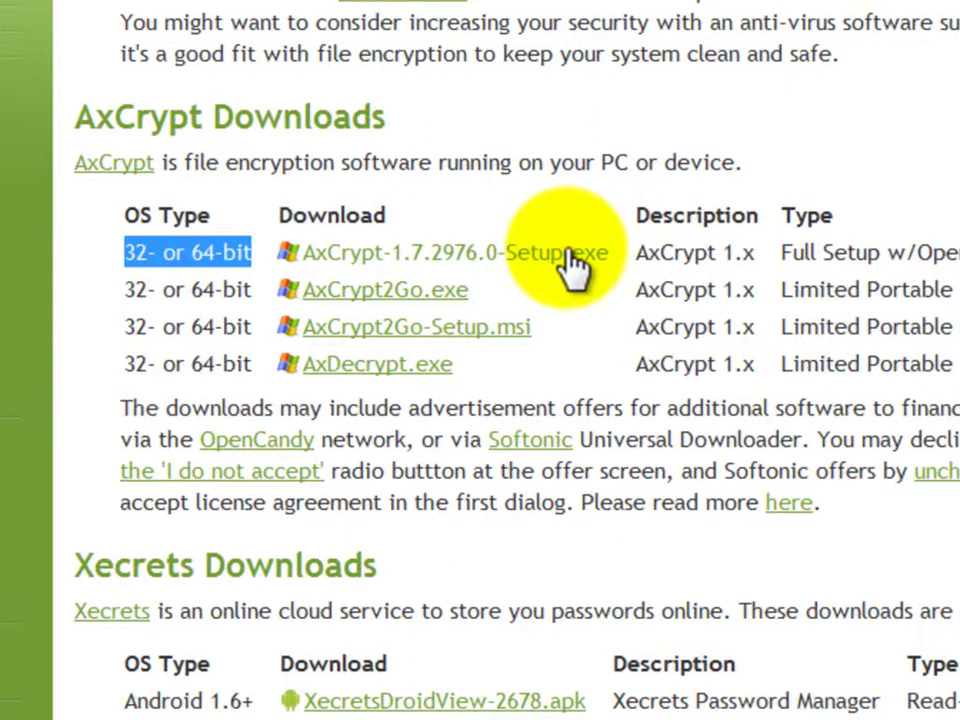
click(572, 258)
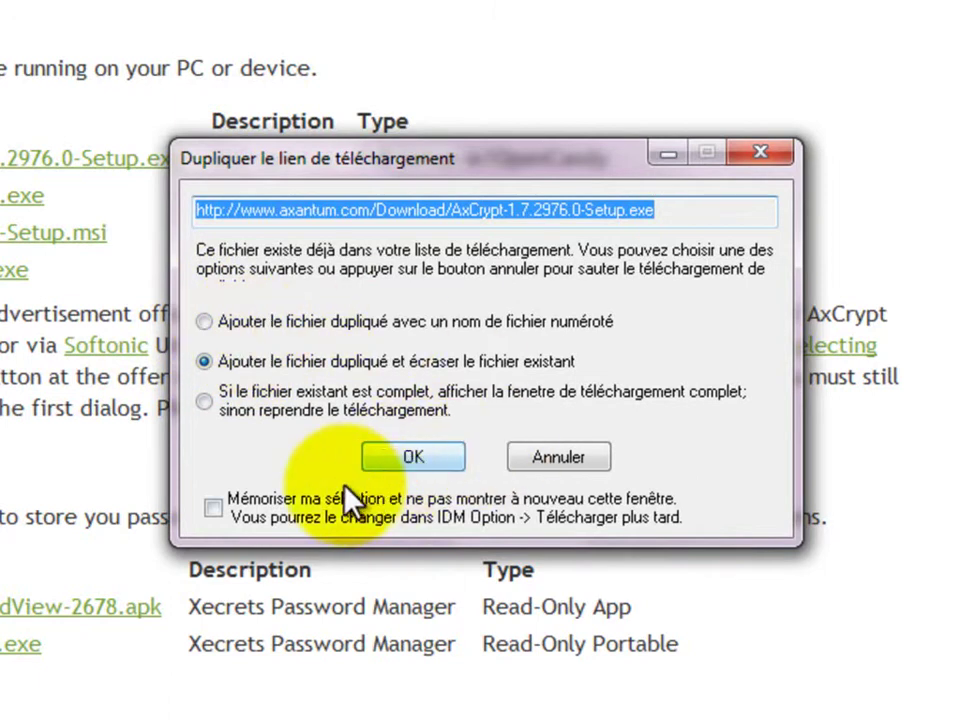
click(565, 457)
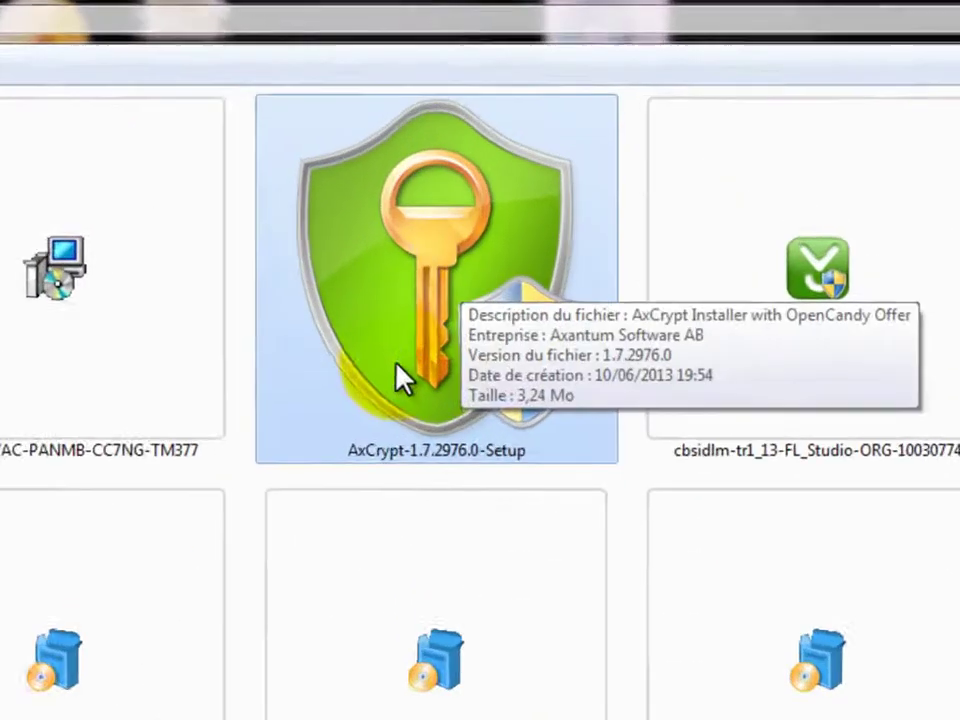
Step: Launch AxCrypt-1.7.2976.0-Setup from the Programs folder to reach its License Agreement page
click(518, 344)
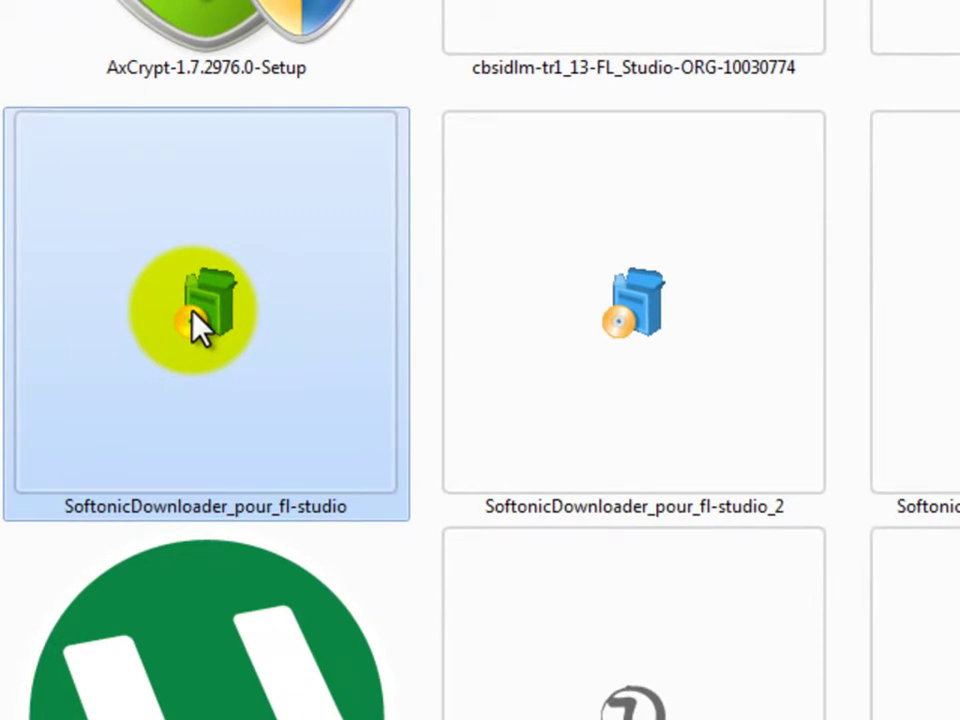
click(287, 30)
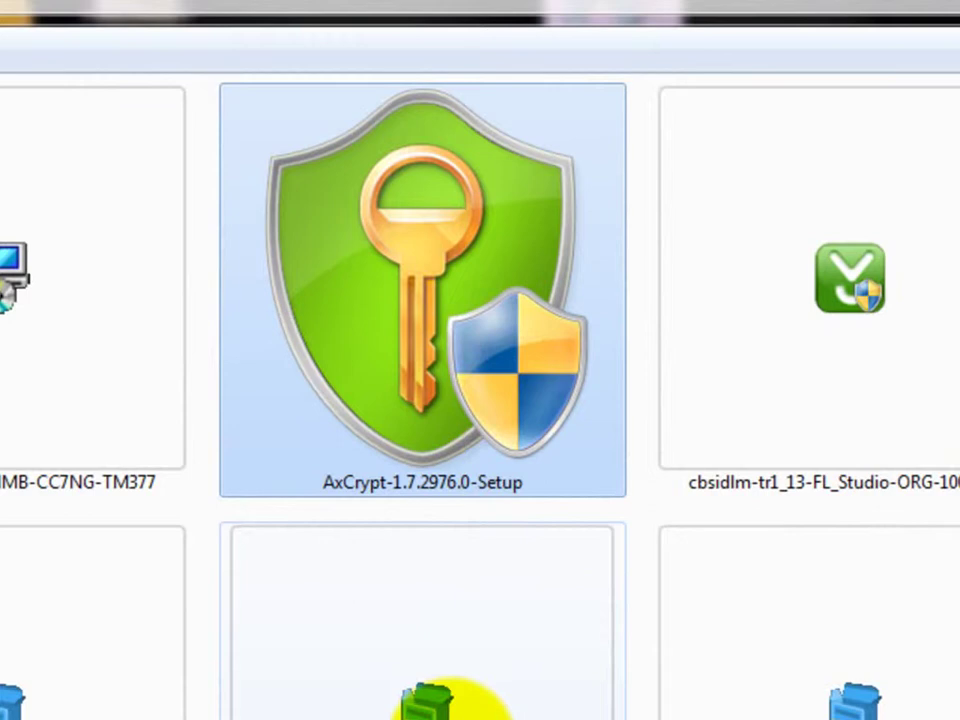
mouse_move(403, 440)
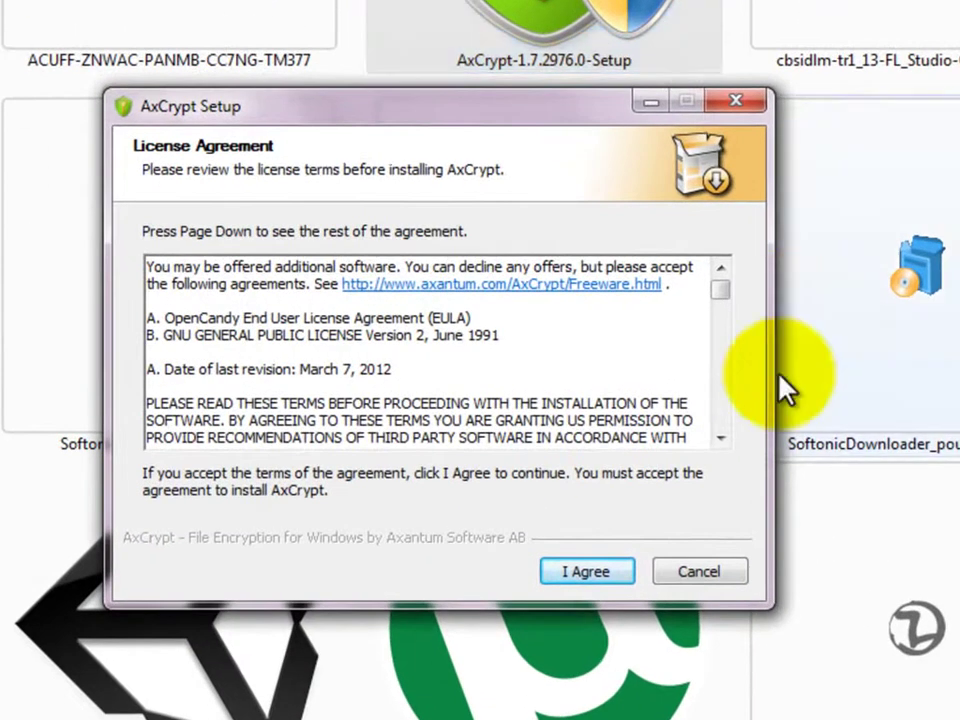
Step: Accept the license, then cancel and close the AxCrypt setup wizard
click(595, 573)
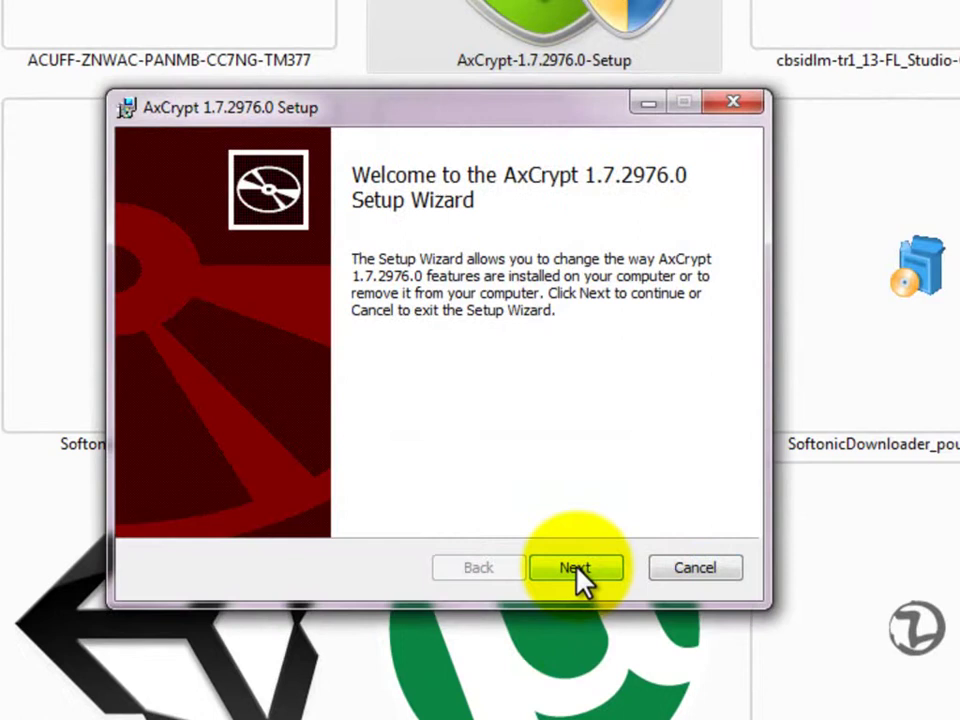
click(576, 568)
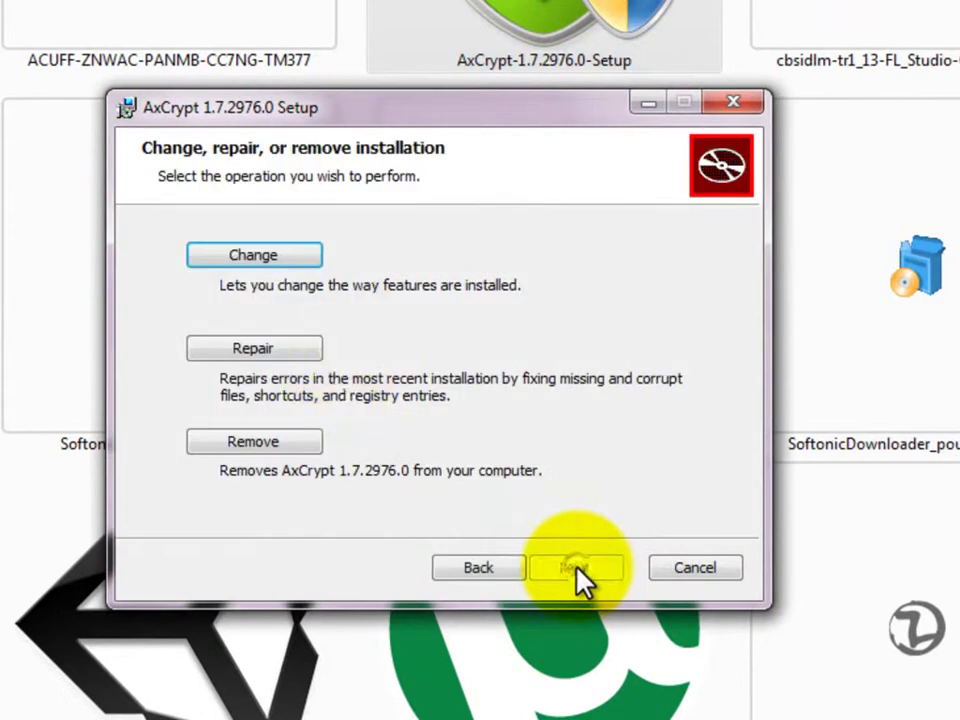
click(731, 104)
click(384, 403)
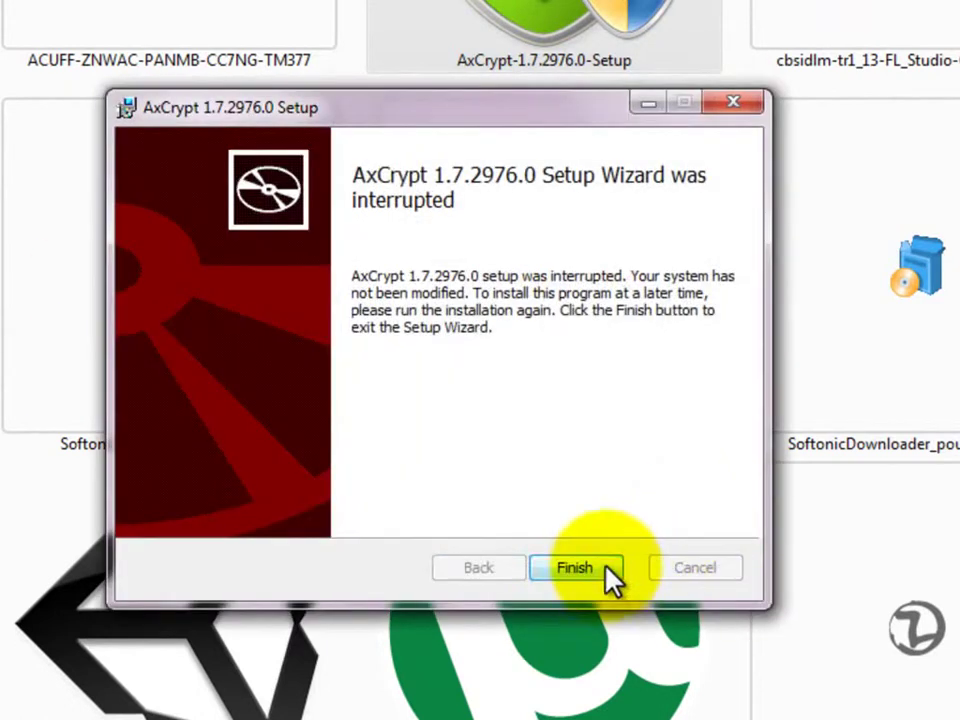
click(598, 562)
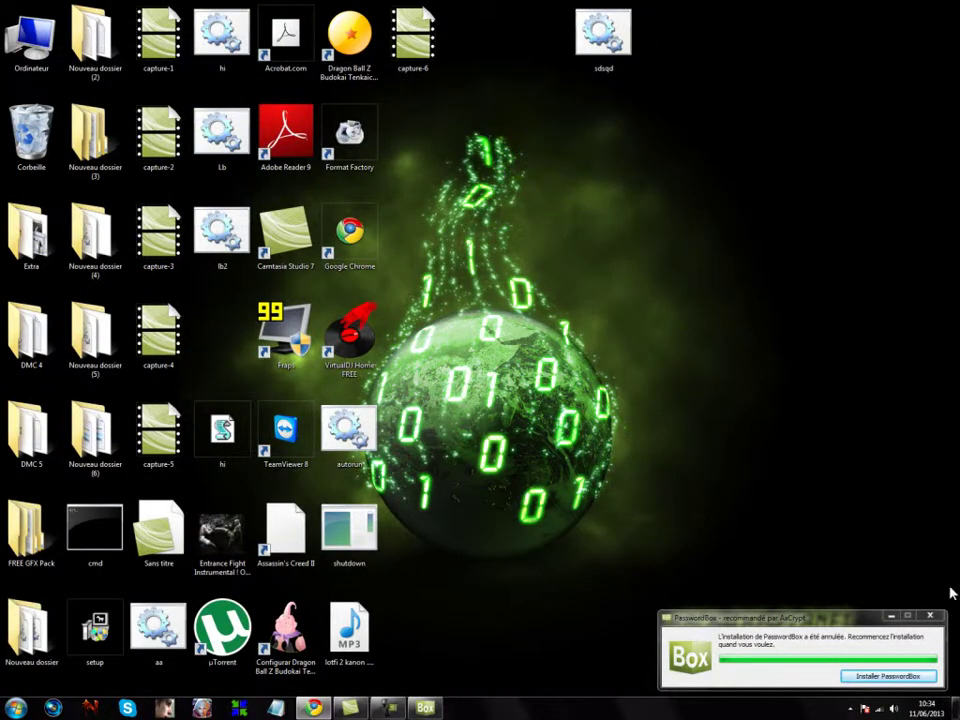
Step: Decline the bundled PasswordBox install and select the sdsqd batch file
click(930, 615)
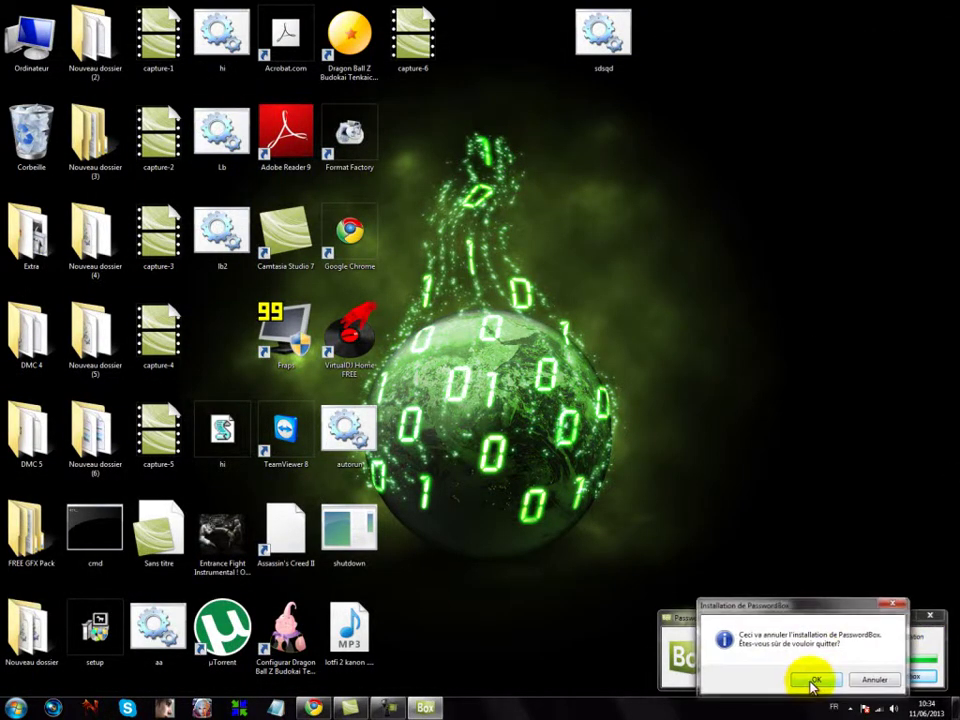
click(812, 680)
click(600, 40)
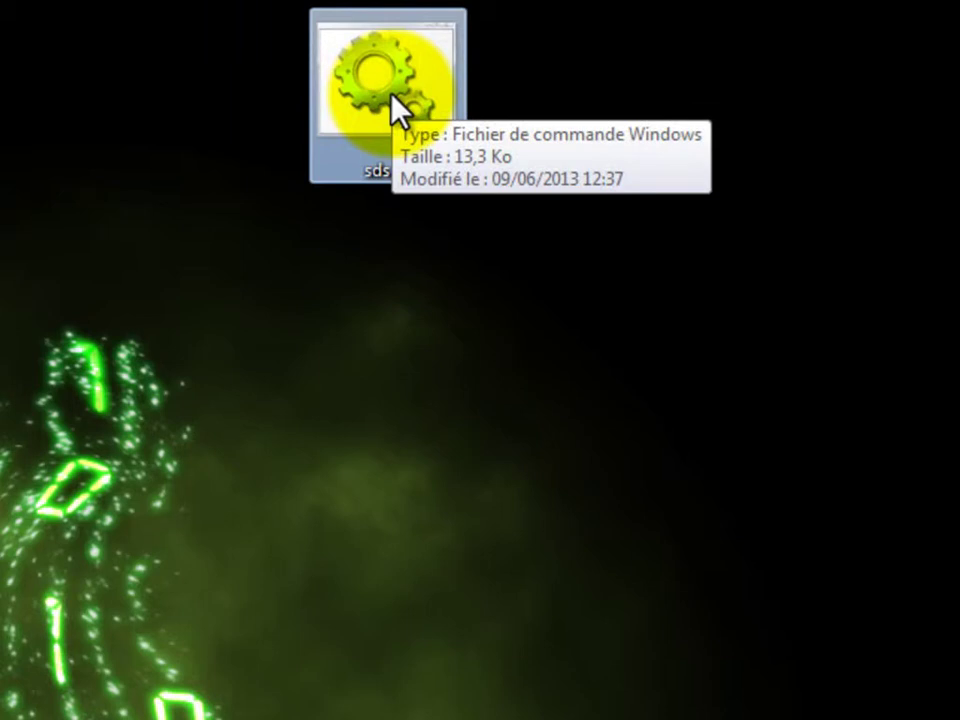
Step: Encrypt sdsqd via the AxCrypt context menu, entering the passphrase and retyping a mistyped confirmation
right_click(381, 83)
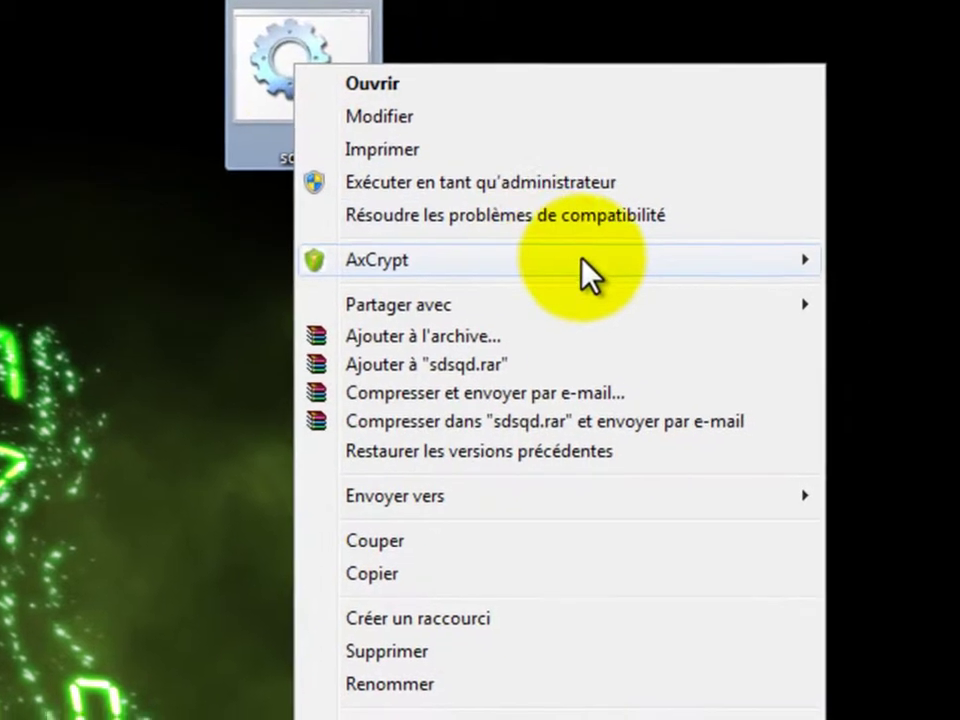
mouse_move(720, 265)
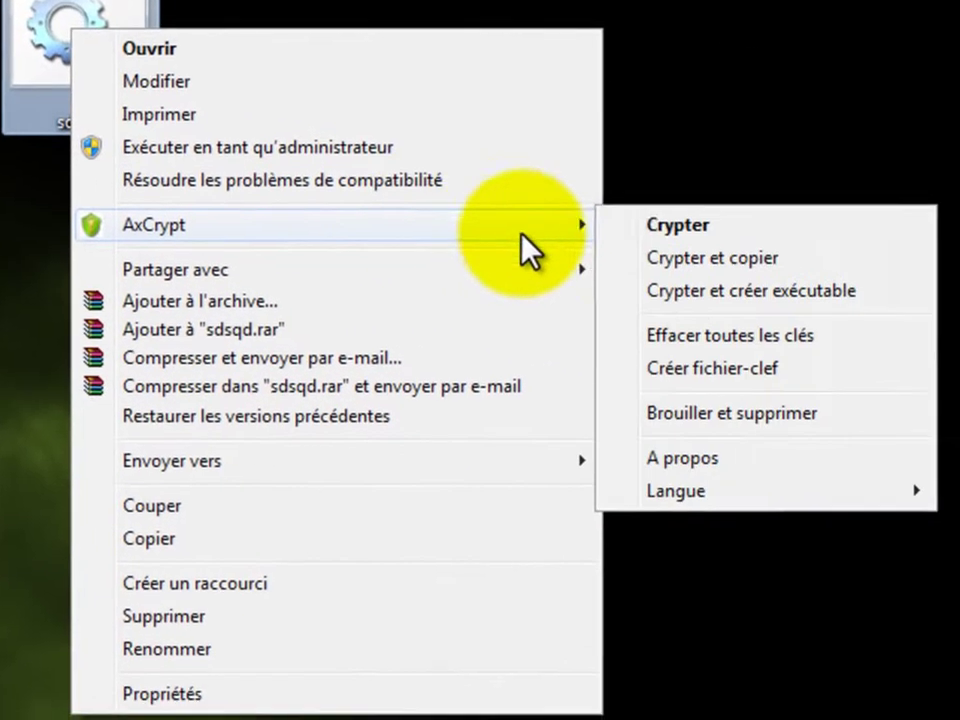
click(655, 230)
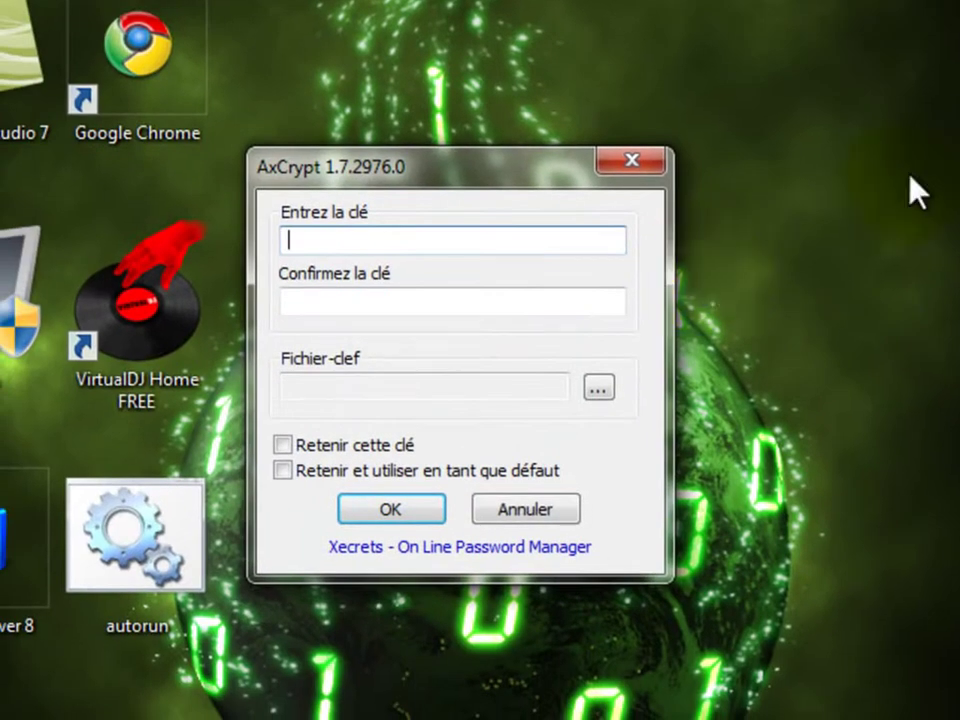
text(123)
click(456, 300)
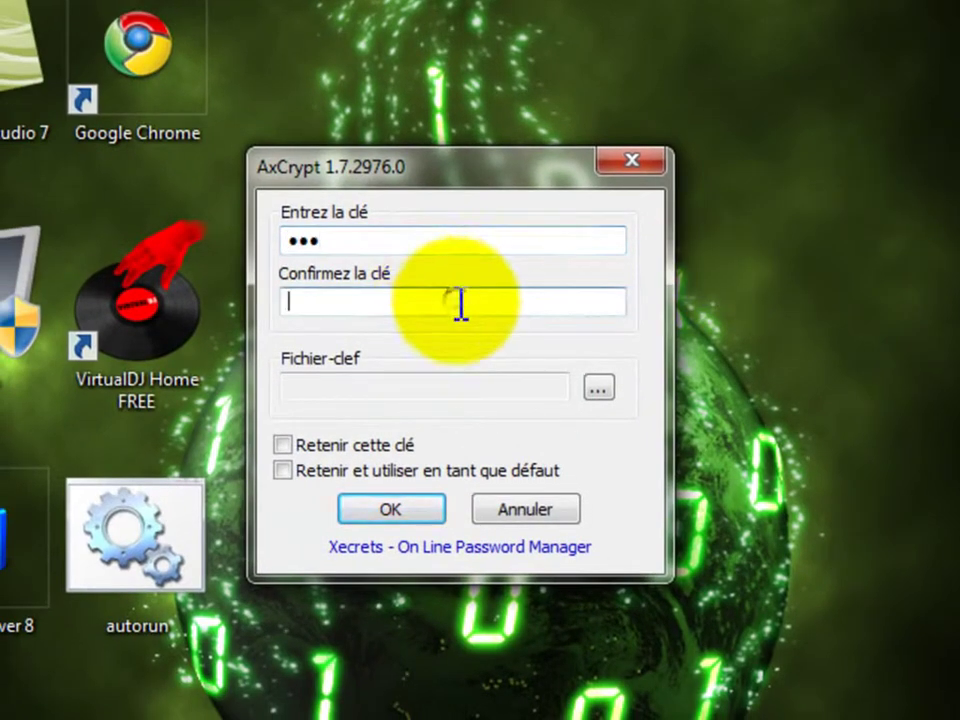
text(12)
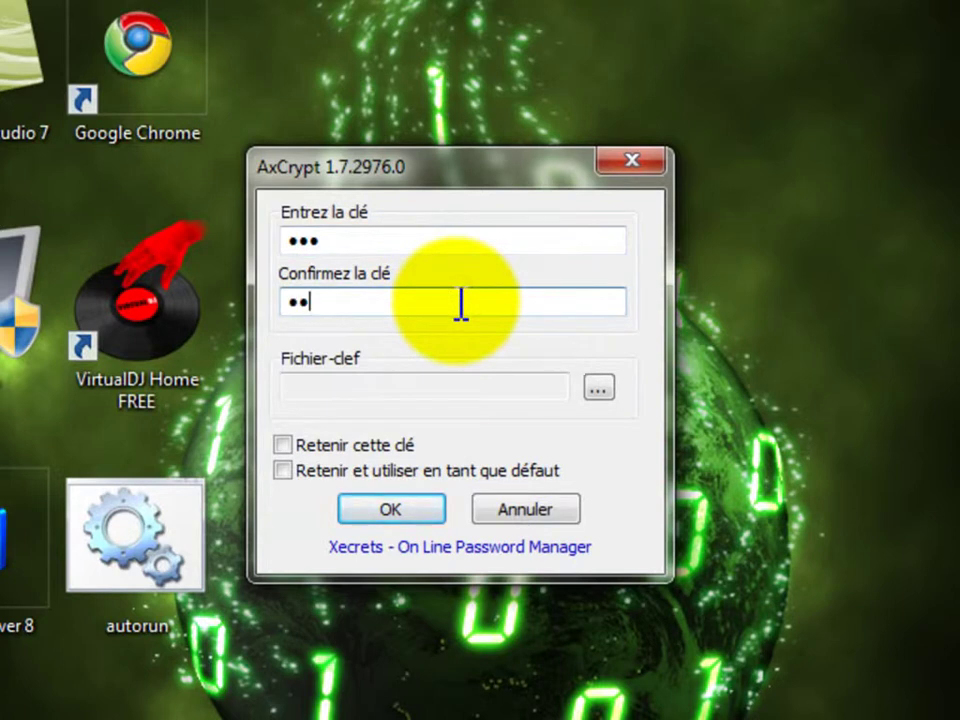
key(BackSpace)
key(BackSpace)
text(123)
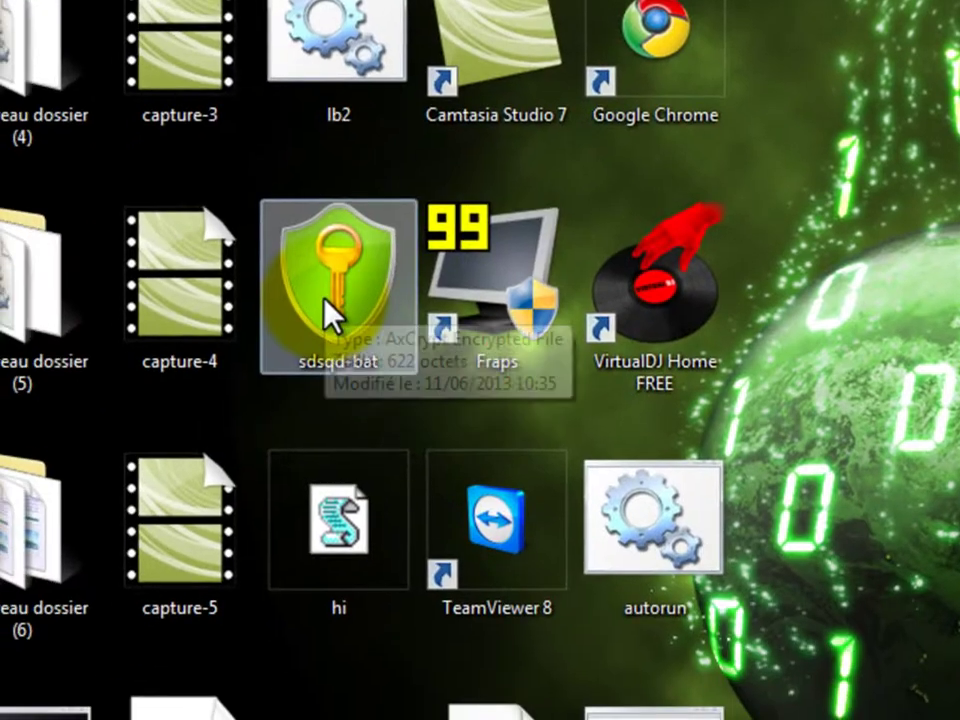
Step: Open the encrypted sdsqd-bat.axx with its passphrase and approve running sdsqd.bat
drag(324, 299, 530, 300)
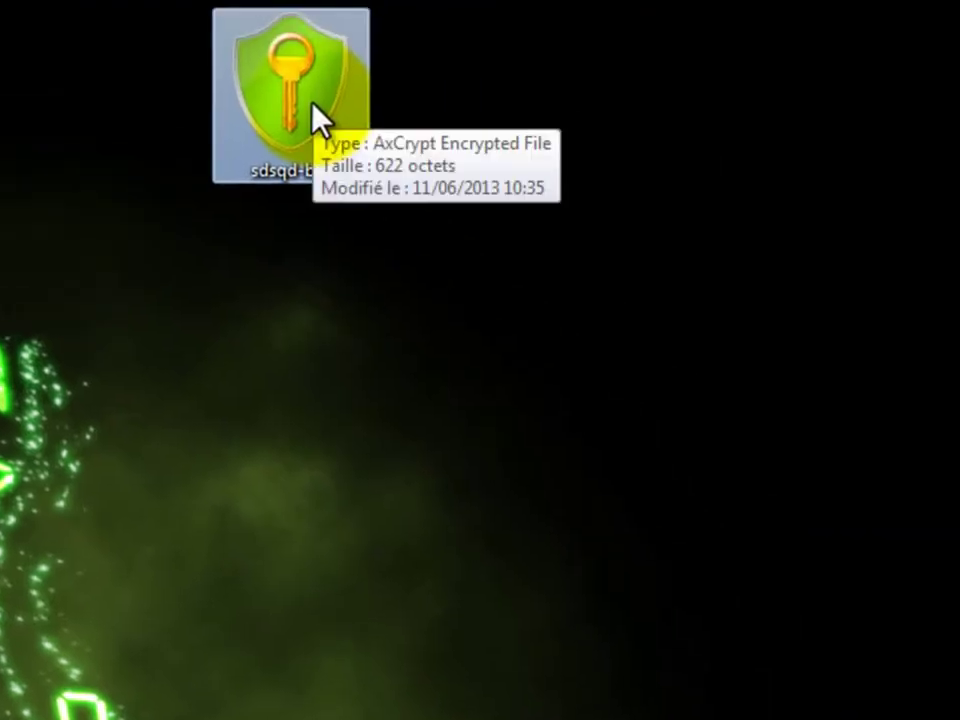
double_click(311, 102)
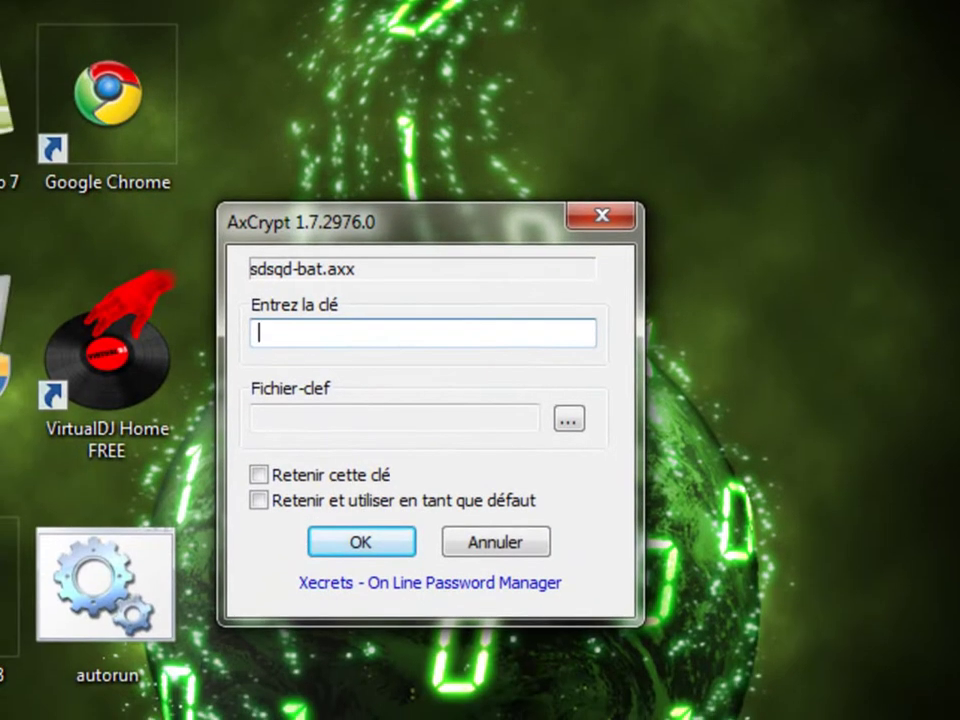
key(Return)
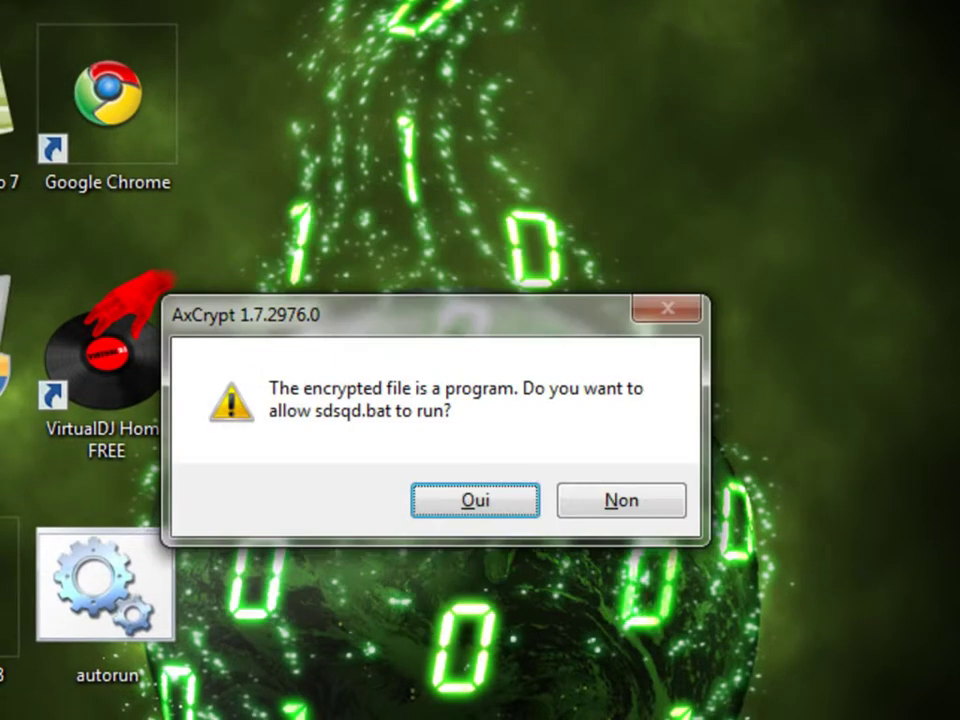
key(Return)
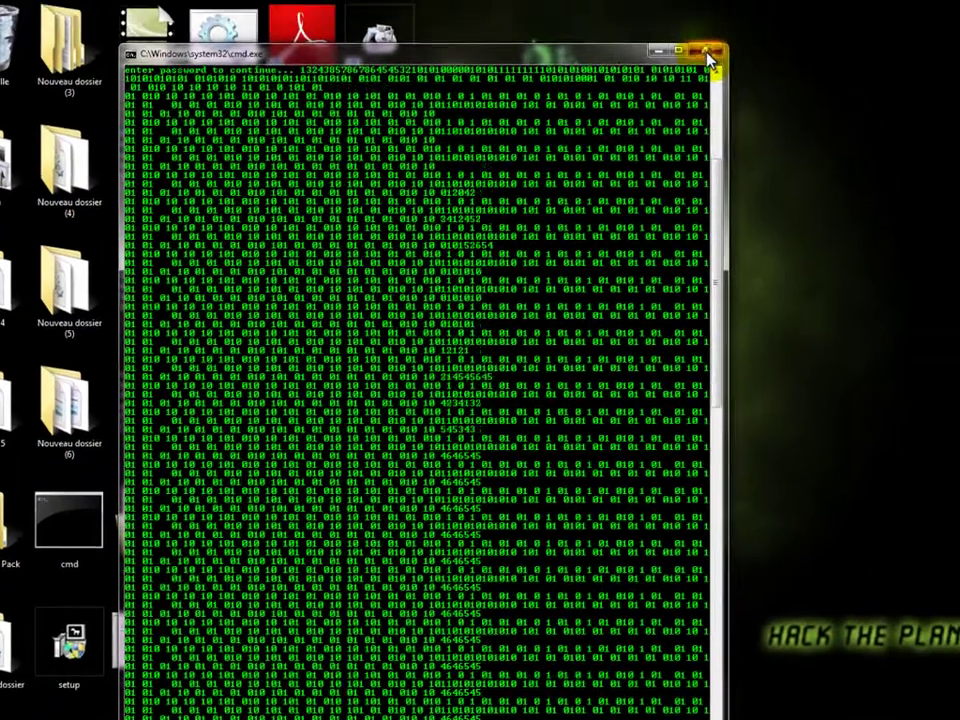
Step: Close the command window and decrypt sdsqd-bat with AxCrypt > Décrypter and its passphrase
click(752, 15)
right_click(547, 66)
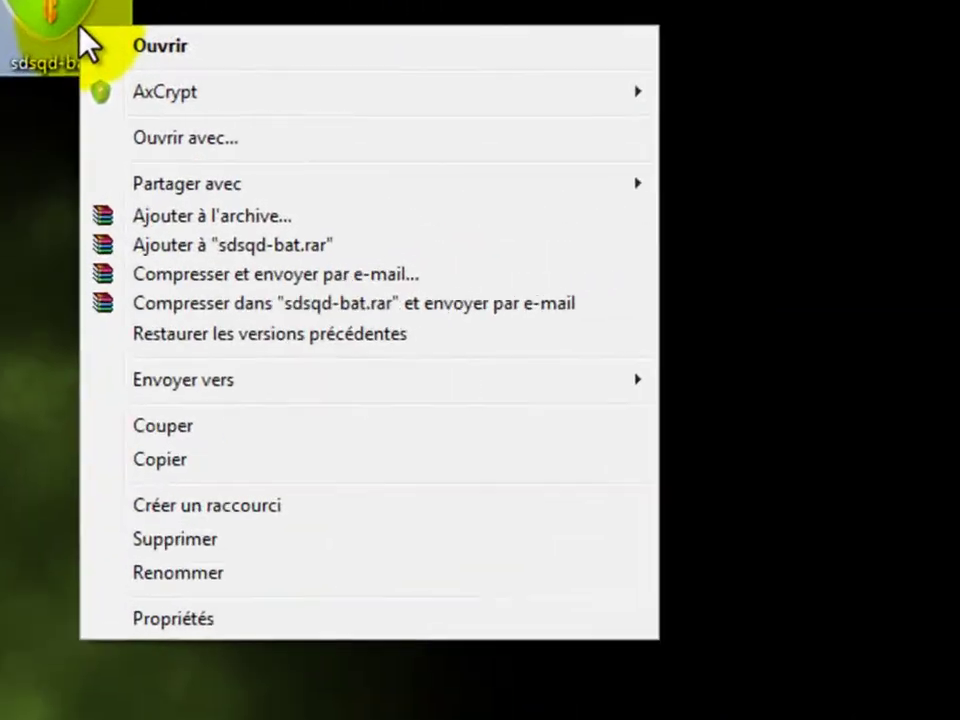
mouse_move(615, 92)
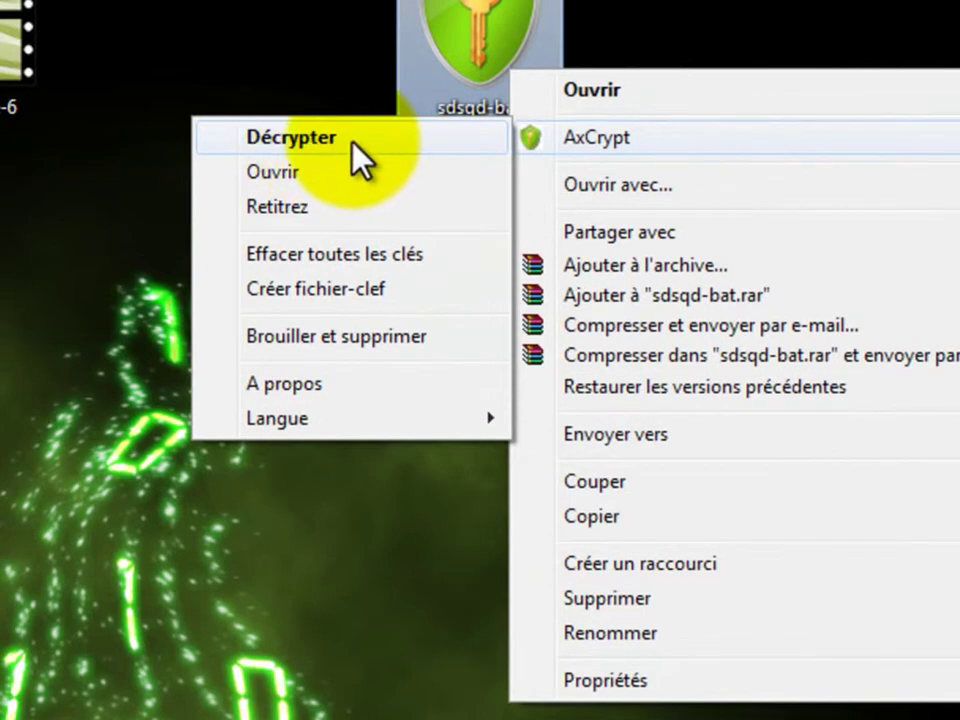
click(354, 143)
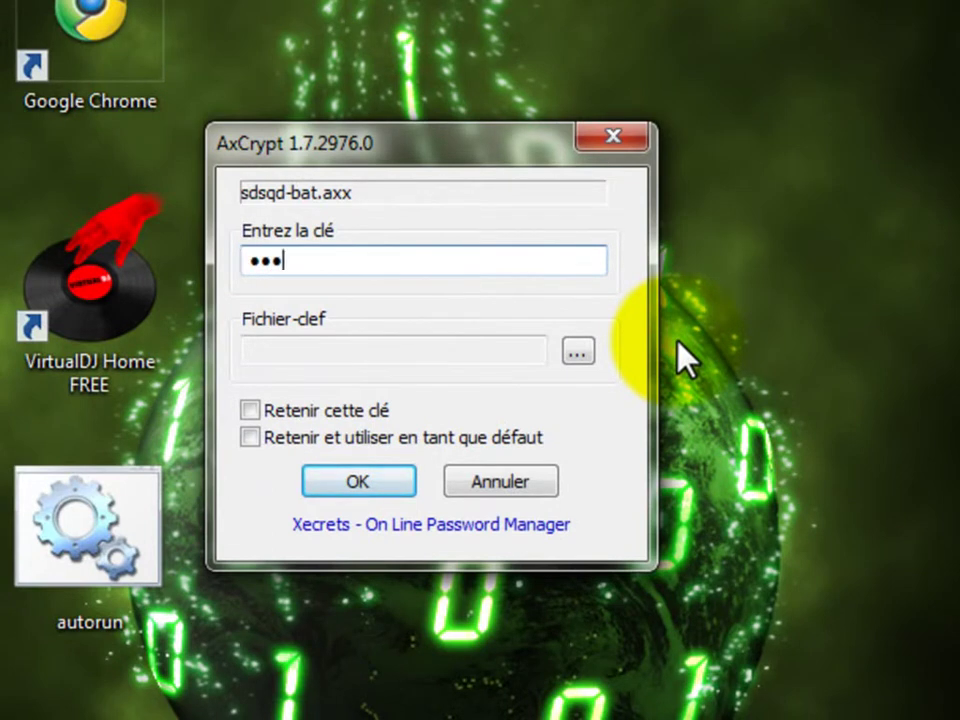
key(Return)
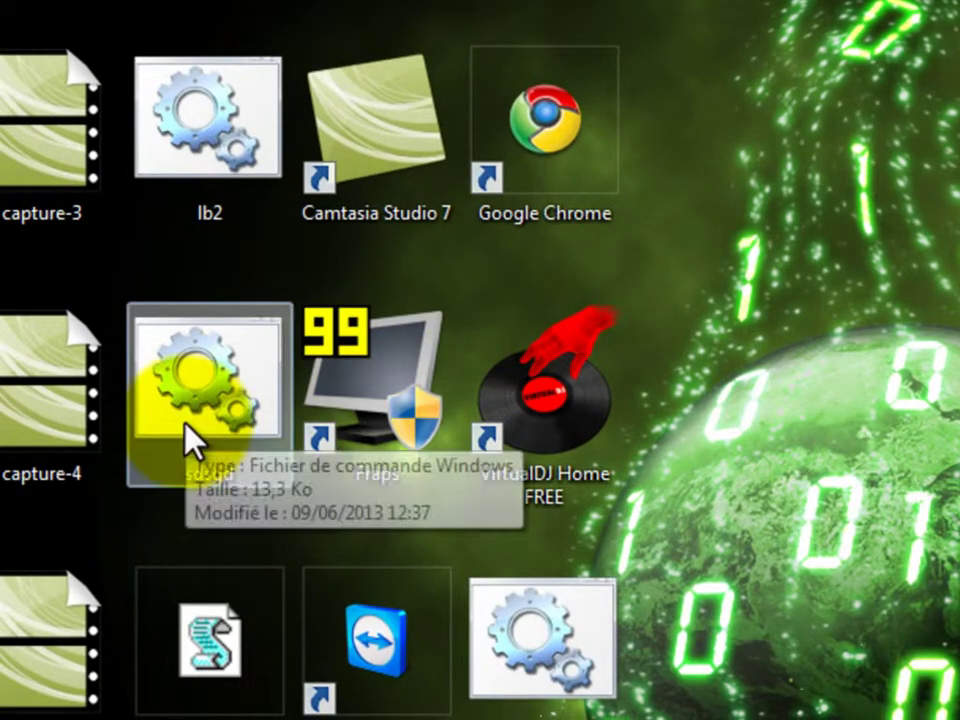
Step: Create the sdsqd-bat executable with AxCrypt > Crypter et créer exécutable and a confirmed passphrase, then move it top-right
key(Delete)
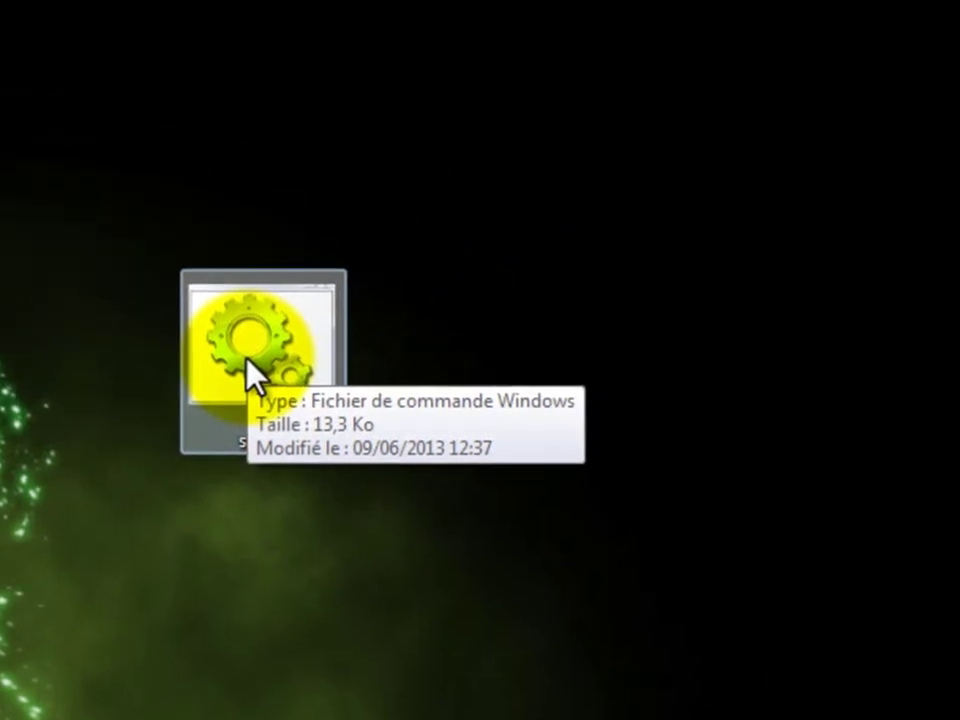
right_click(262, 370)
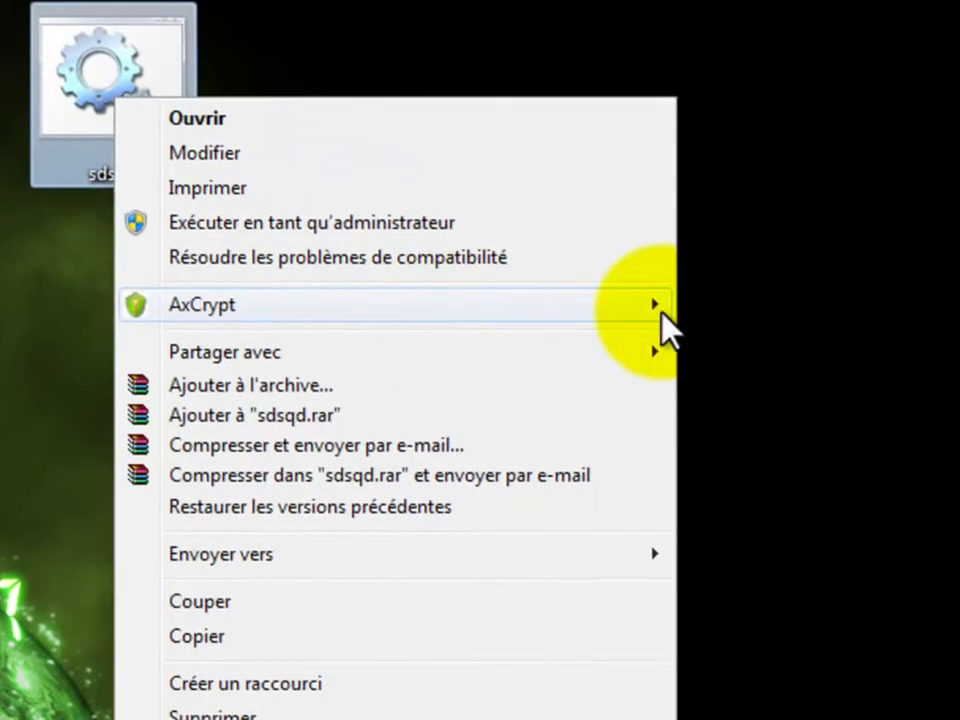
mouse_move(730, 440)
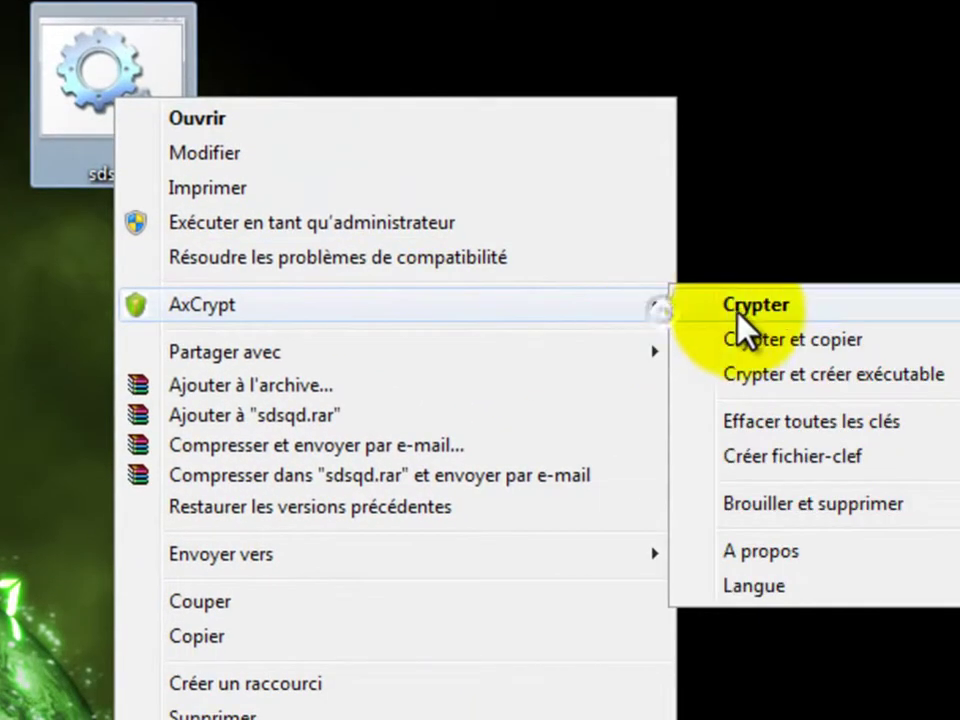
click(830, 377)
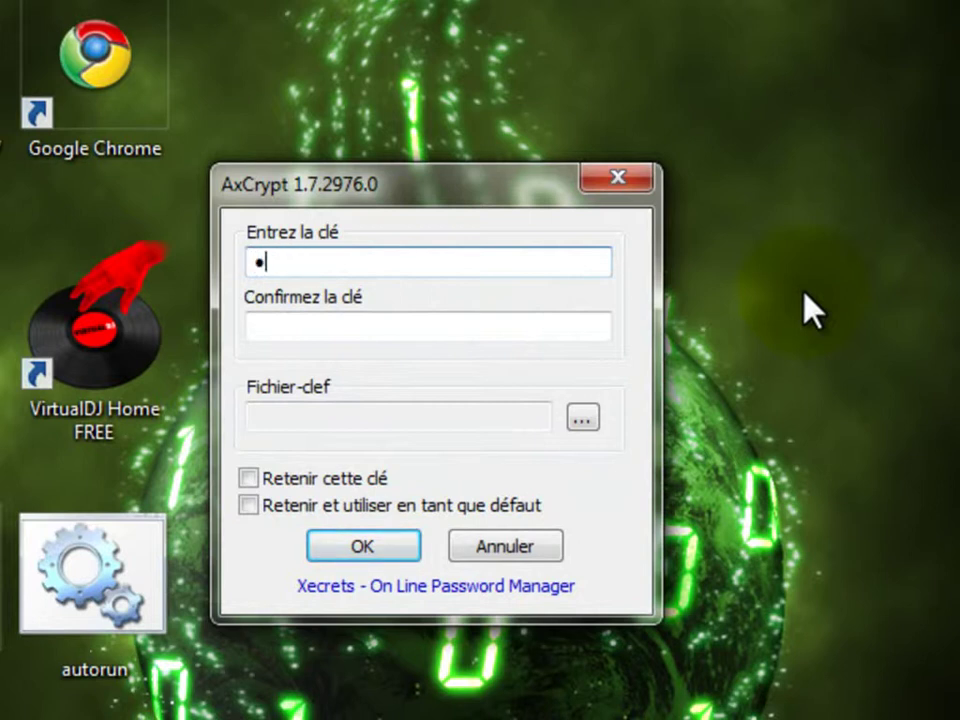
click(313, 327)
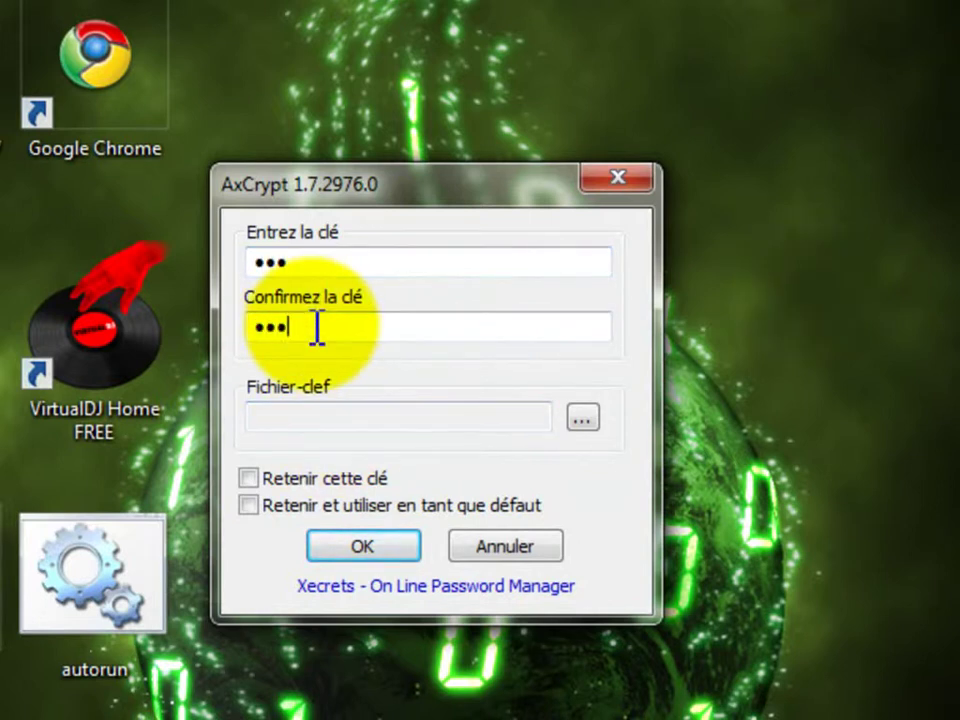
click(390, 549)
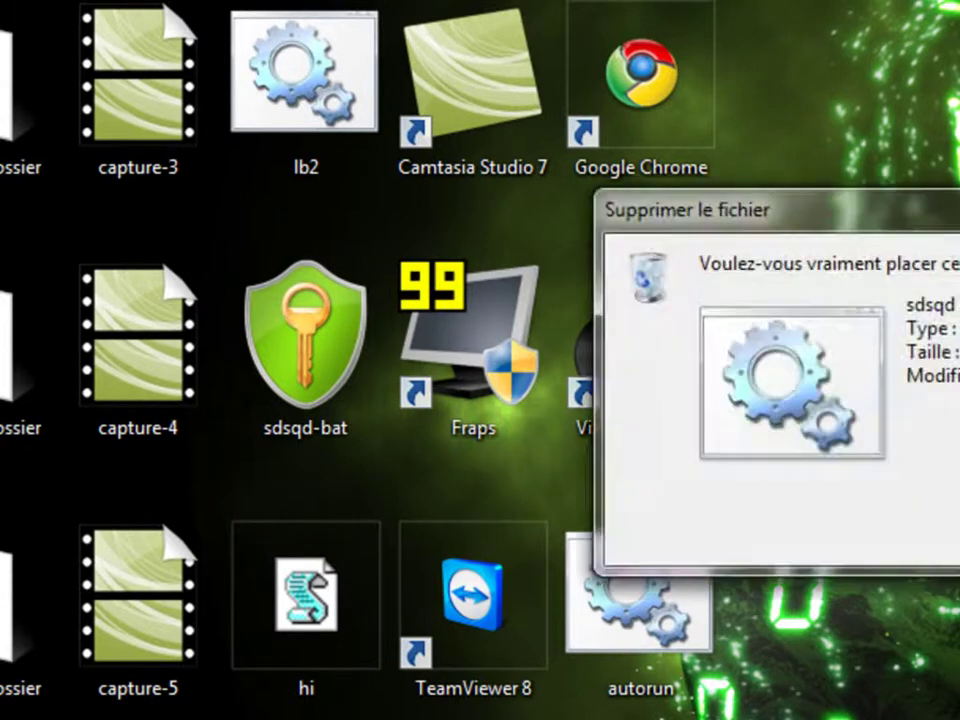
drag(268, 412, 958, 60)
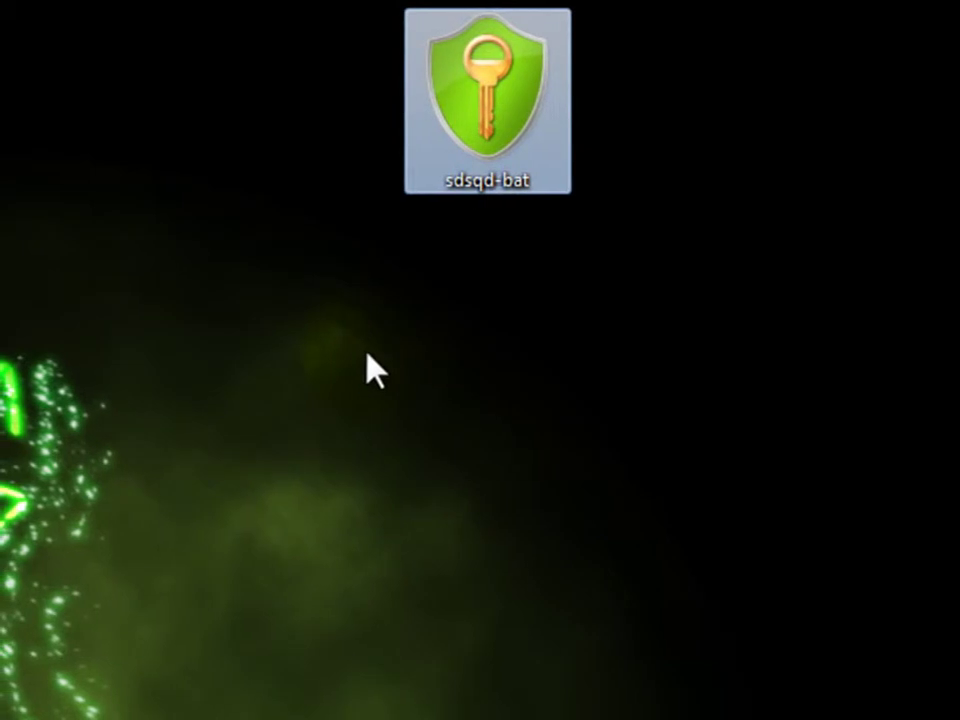
Step: Run sdsqd-bat, submit its passphrase in AxDecrypt, and dismiss the success message
double_click(520, 97)
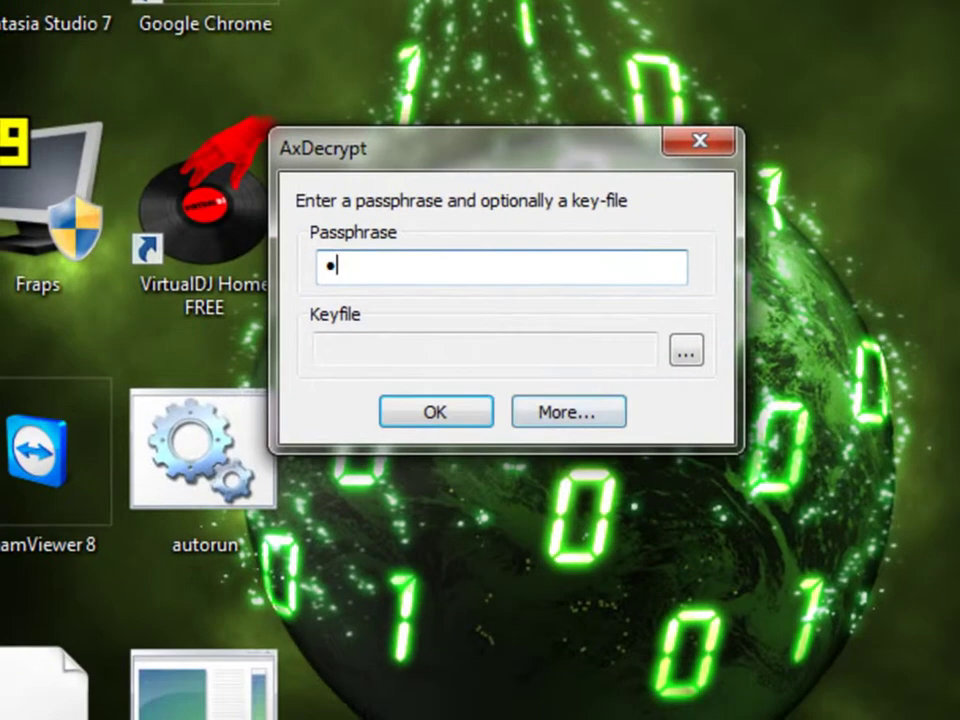
key(Return)
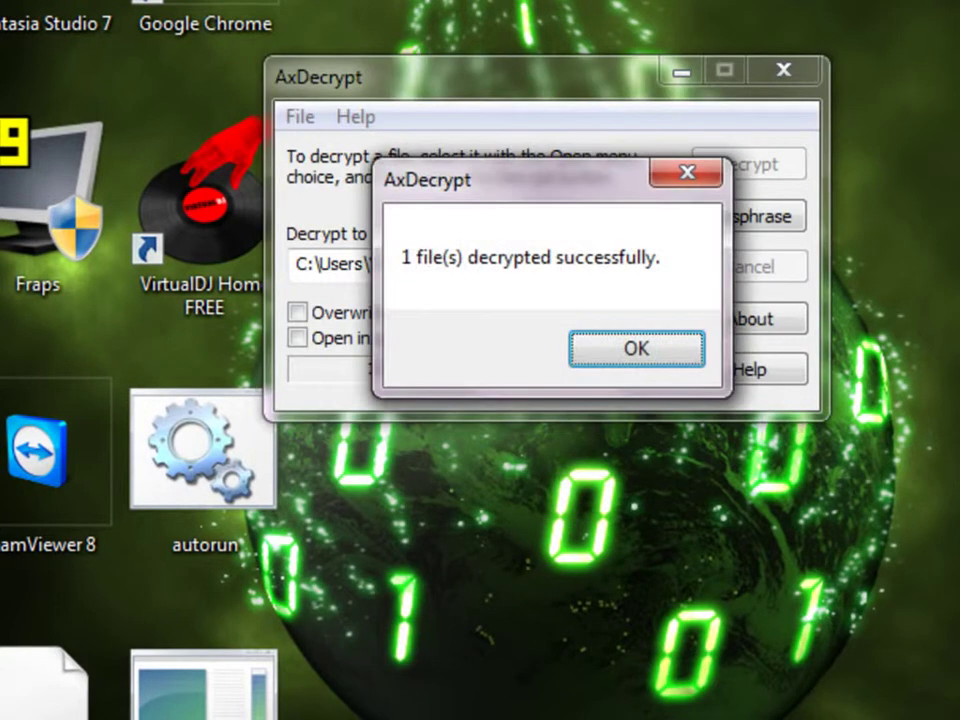
key(Return)
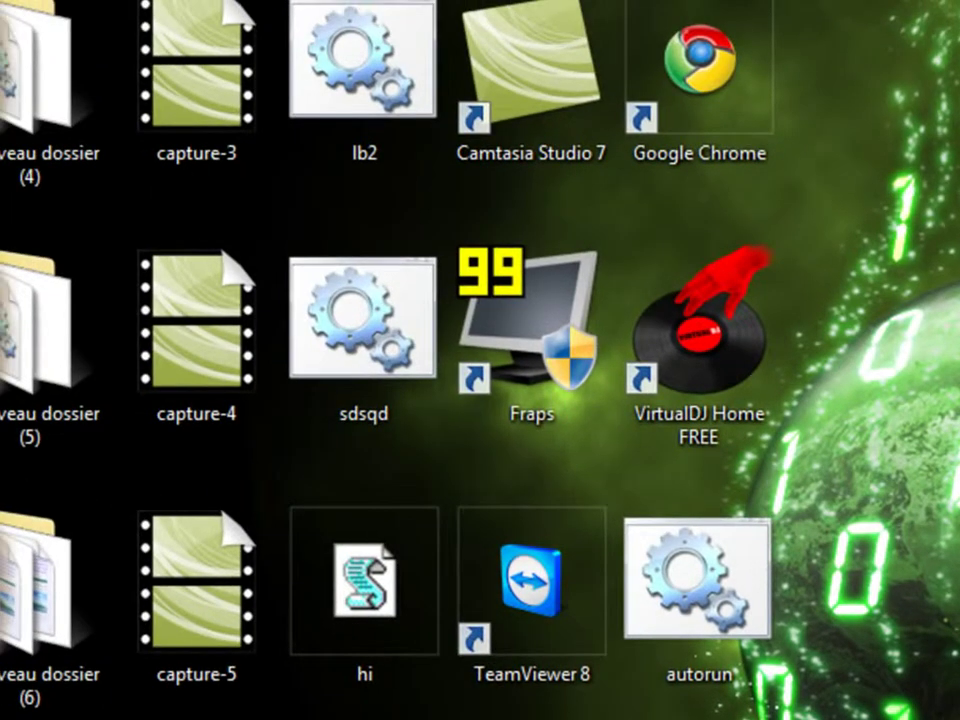
Step: Select the restored sdsqd batch file on the desktop
click(405, 371)
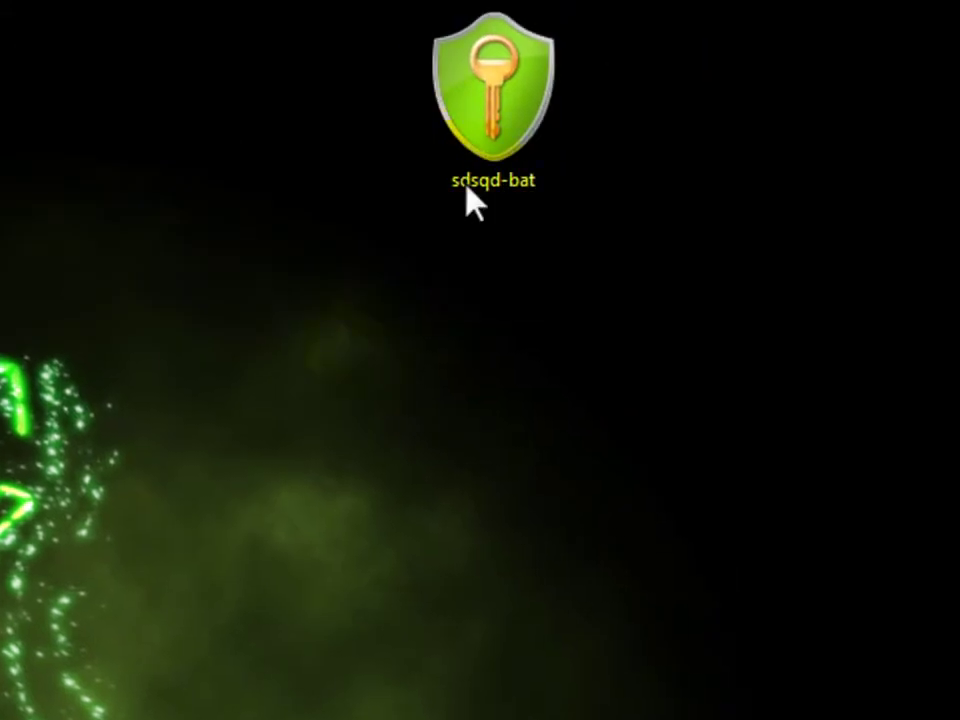
click(493, 118)
click(496, 130)
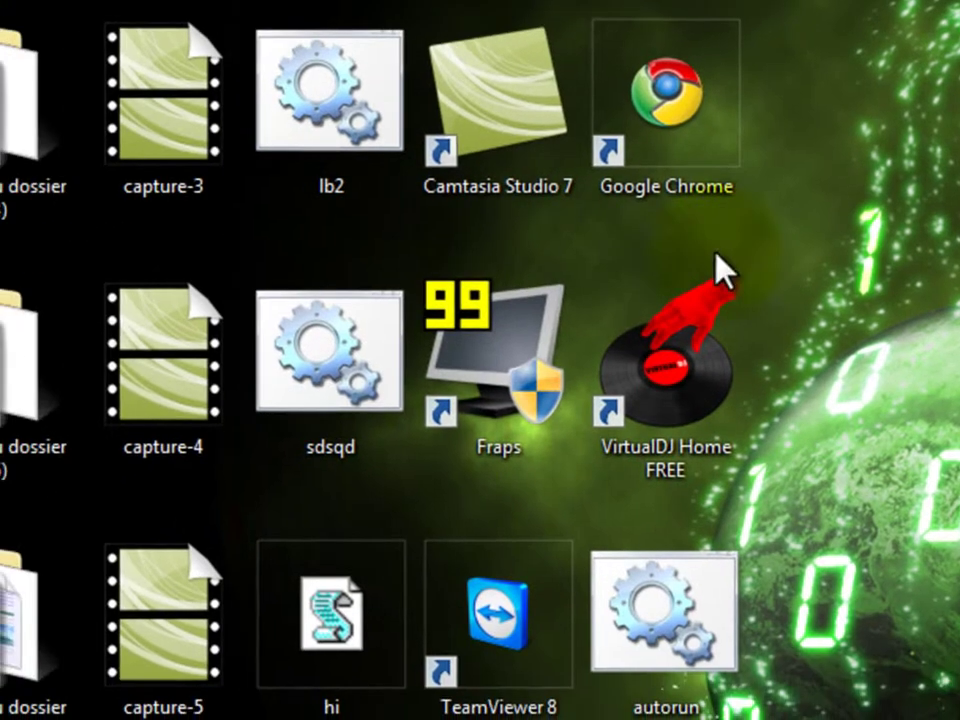
click(335, 335)
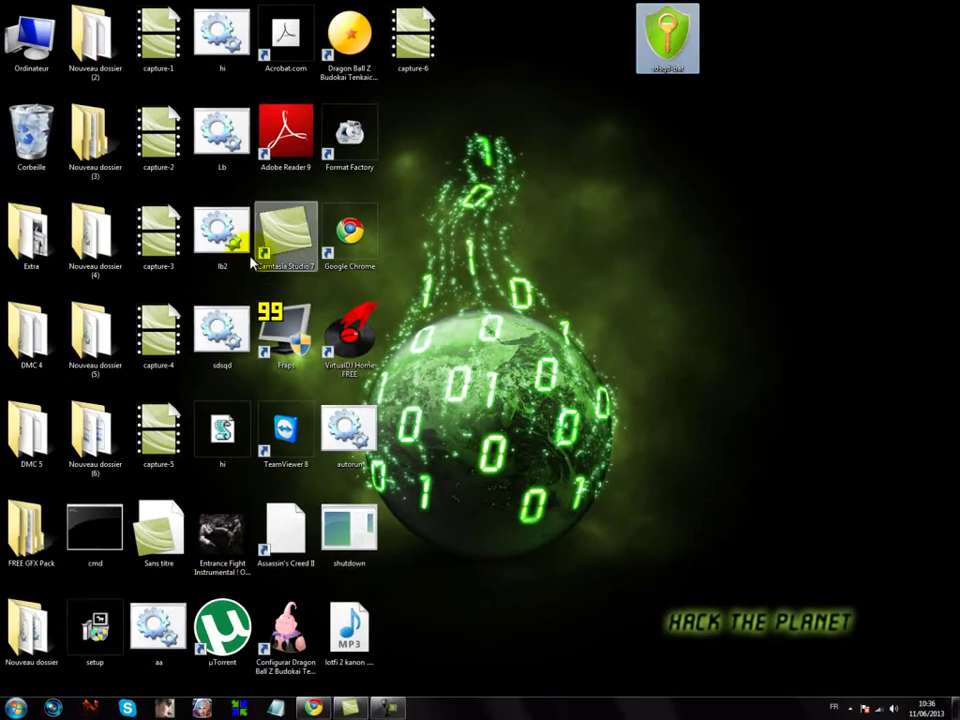
Step: Delete sdsqd-bat with Supprimer and confirm sending it to the Recycle Bin
right_click(654, 48)
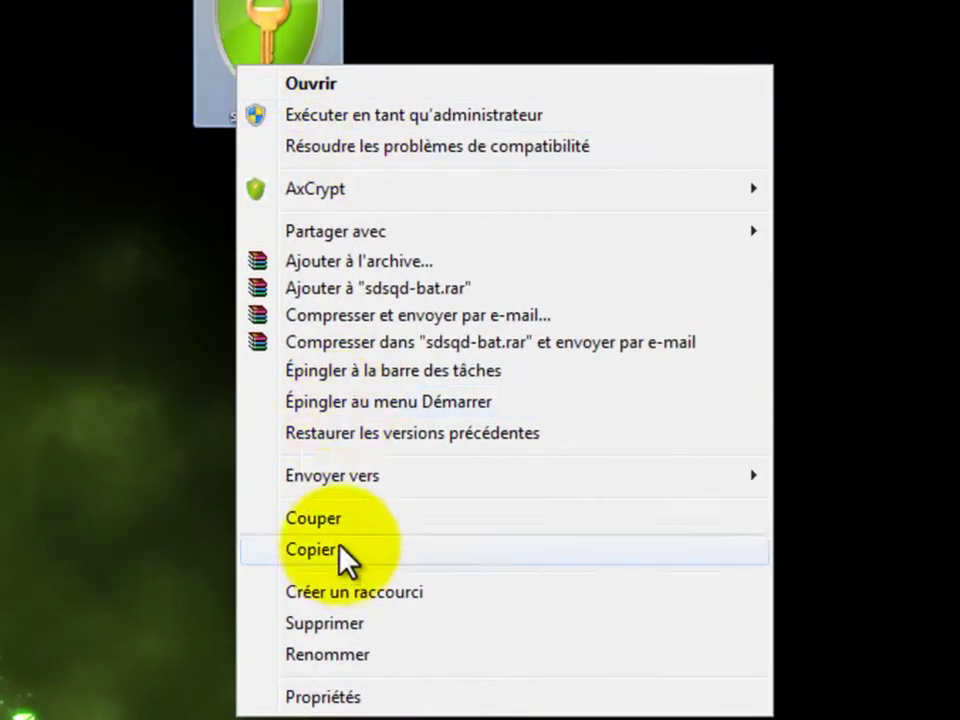
click(352, 628)
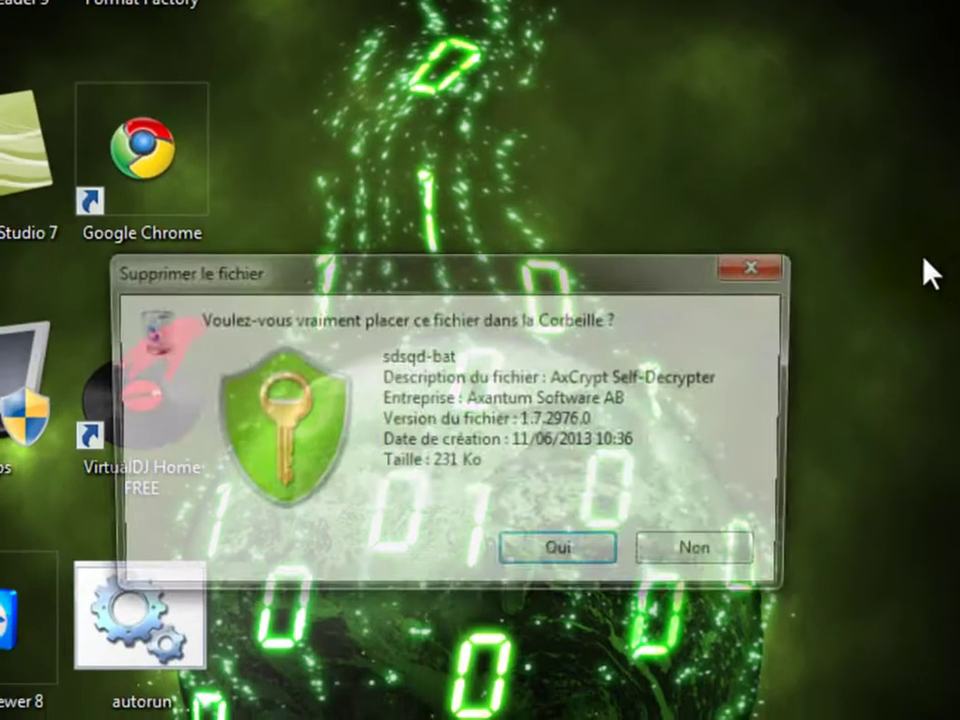
click(561, 531)
Step: Move sdsqd to the top-right corner and show its AxCrypt submenu
drag(170, 340, 606, 0)
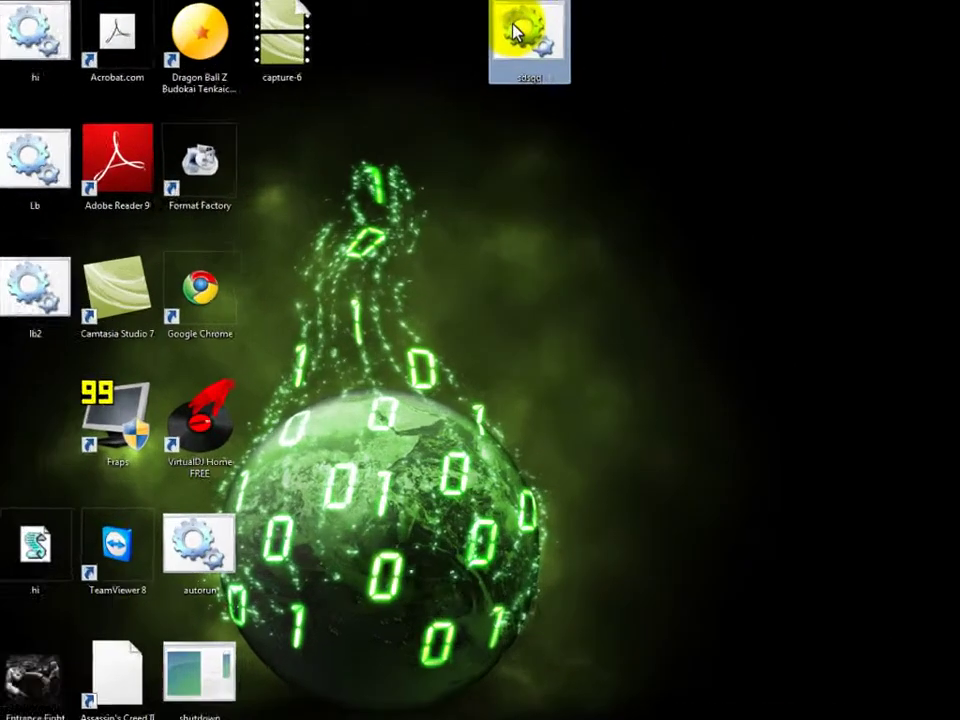
right_click(600, 34)
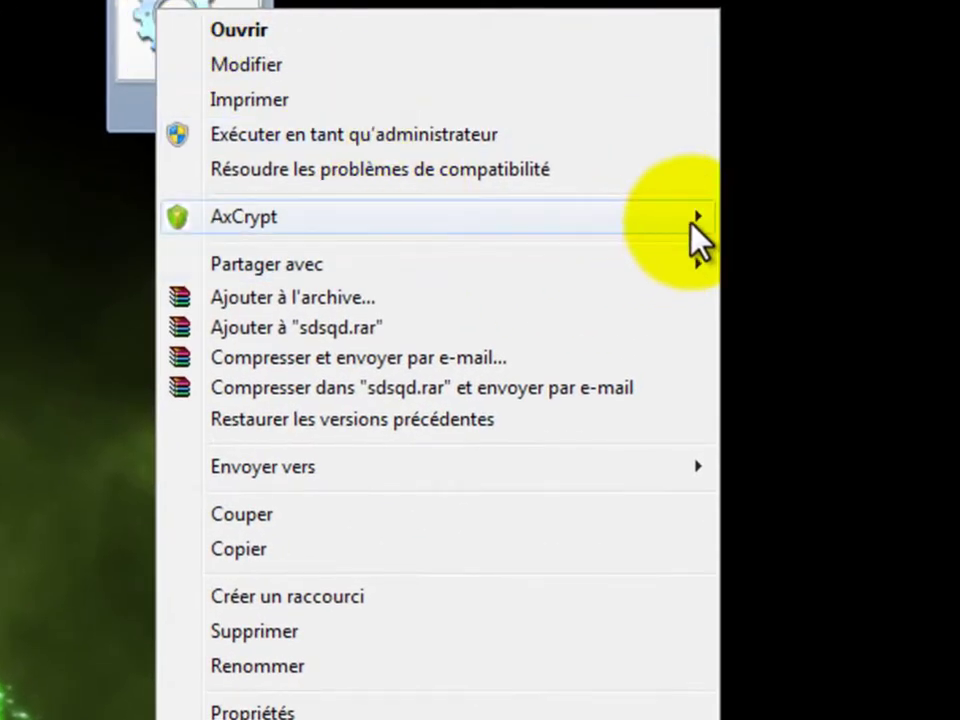
mouse_move(690, 216)
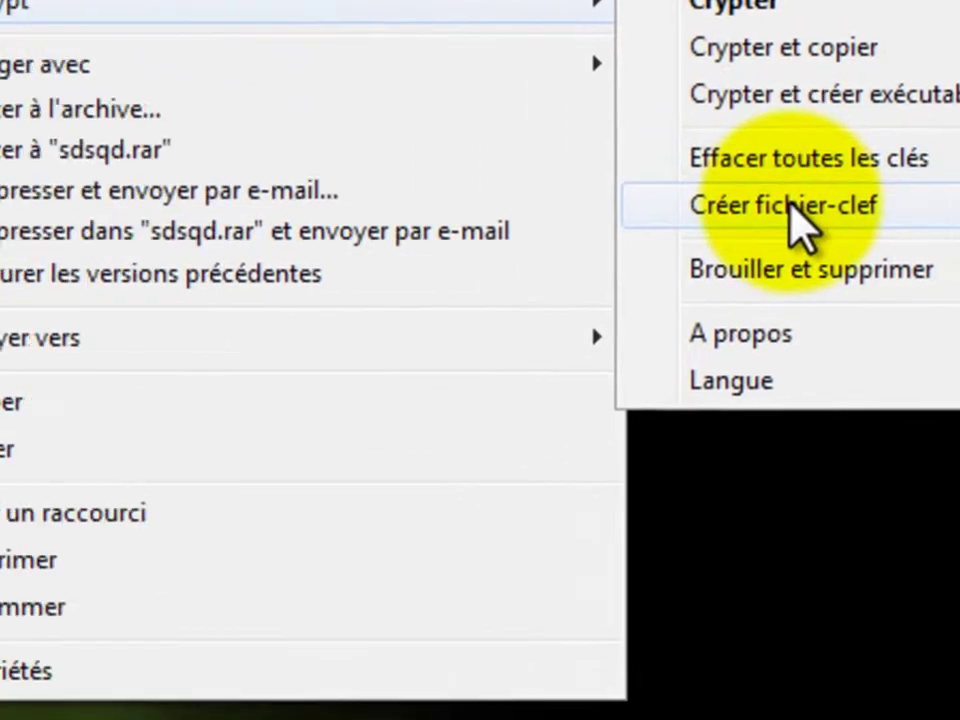
Step: Save the generated key file as Mon fichier-clef on the desktop, accepting both warnings
click(575, 308)
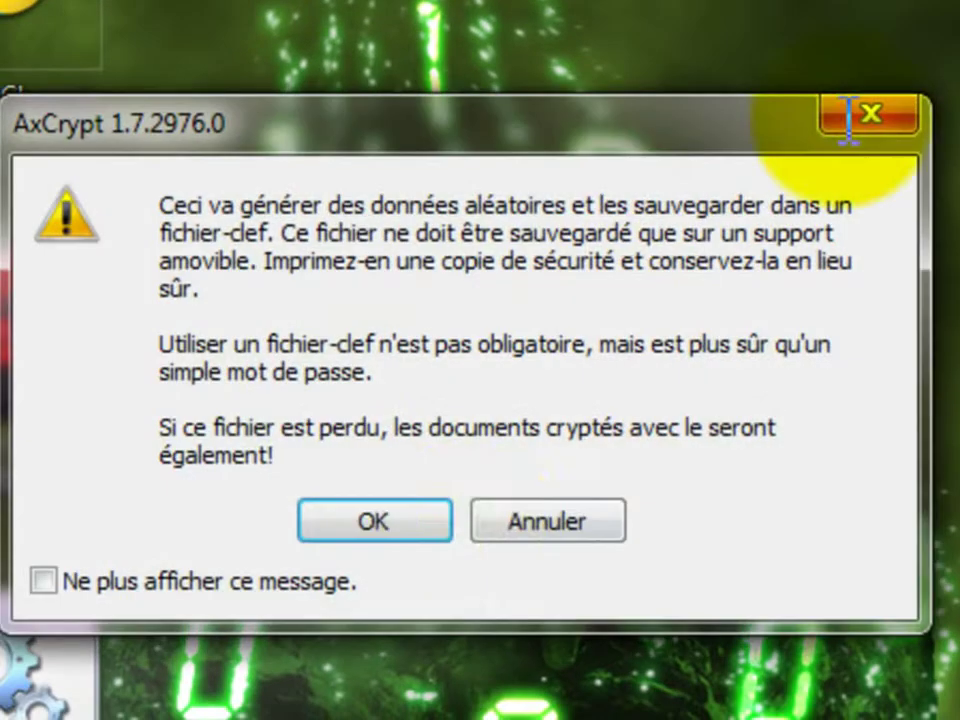
click(440, 533)
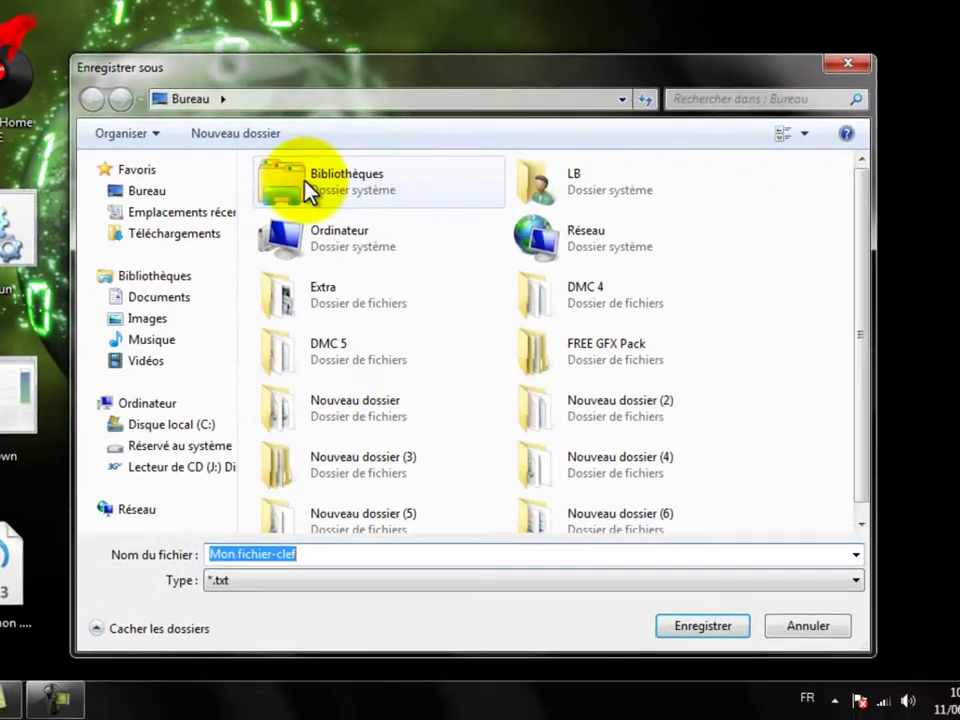
click(710, 626)
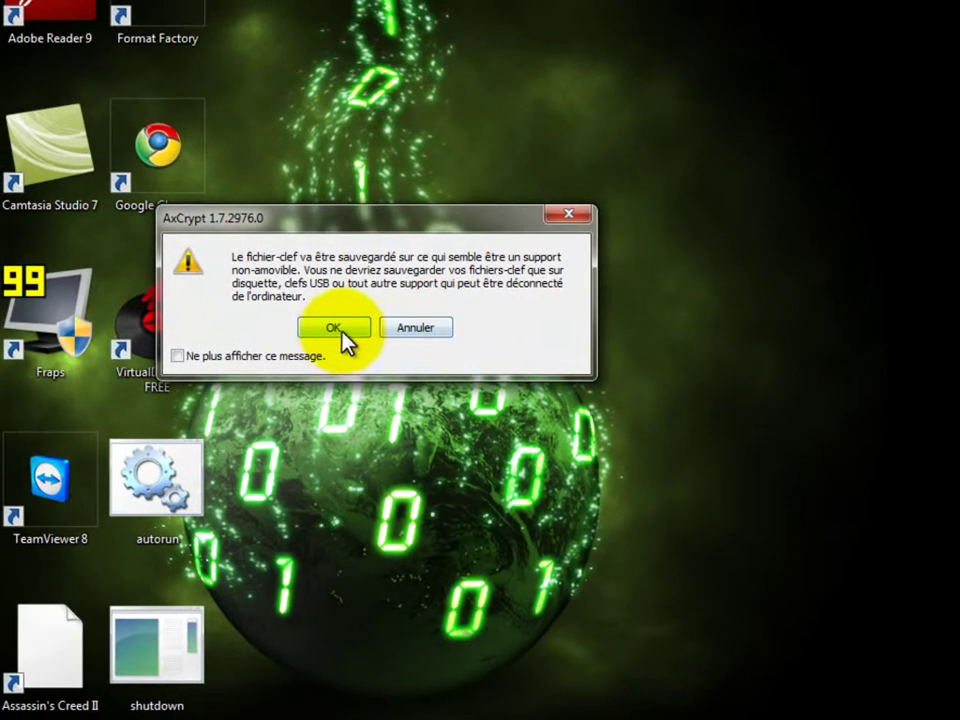
click(289, 260)
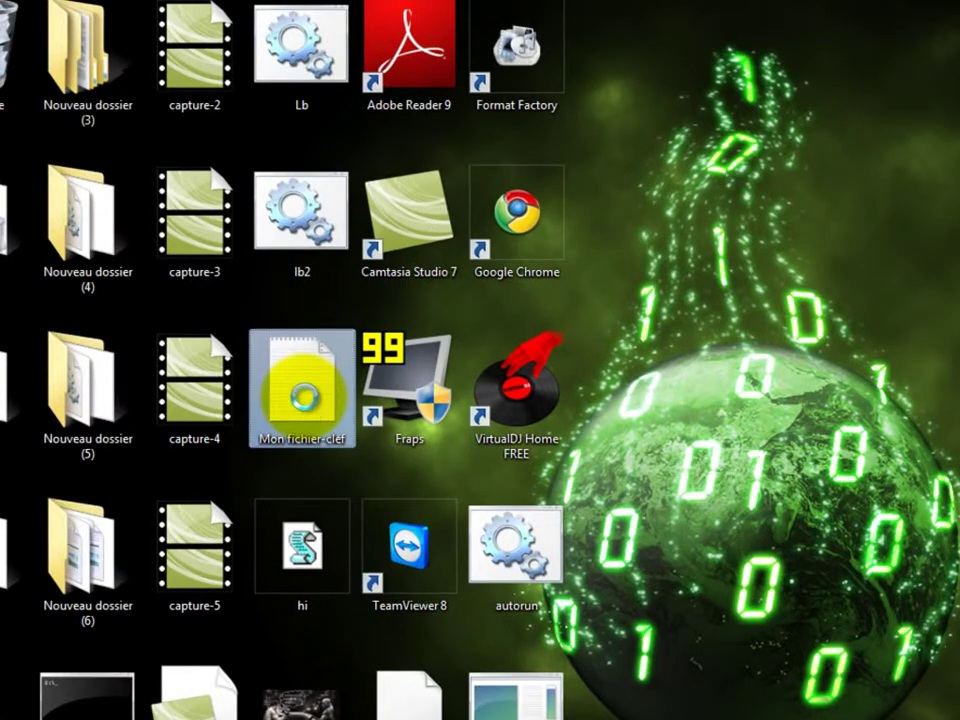
Step: View the key string inside Mon fichier-clef in Notepad, then close Notepad and select the file
double_click(303, 397)
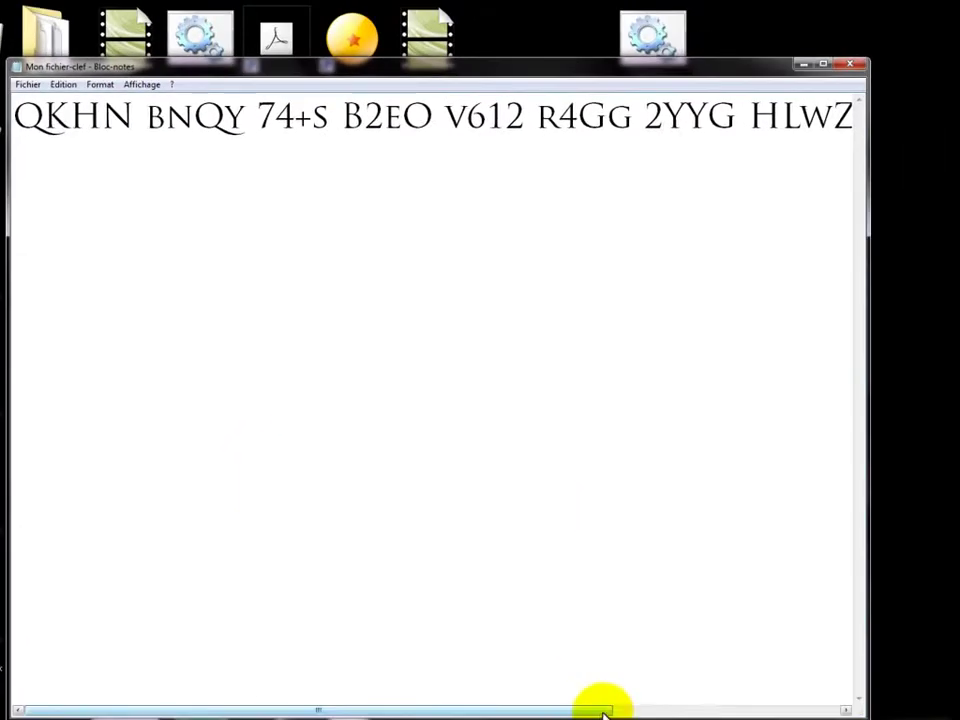
drag(604, 712, 896, 707)
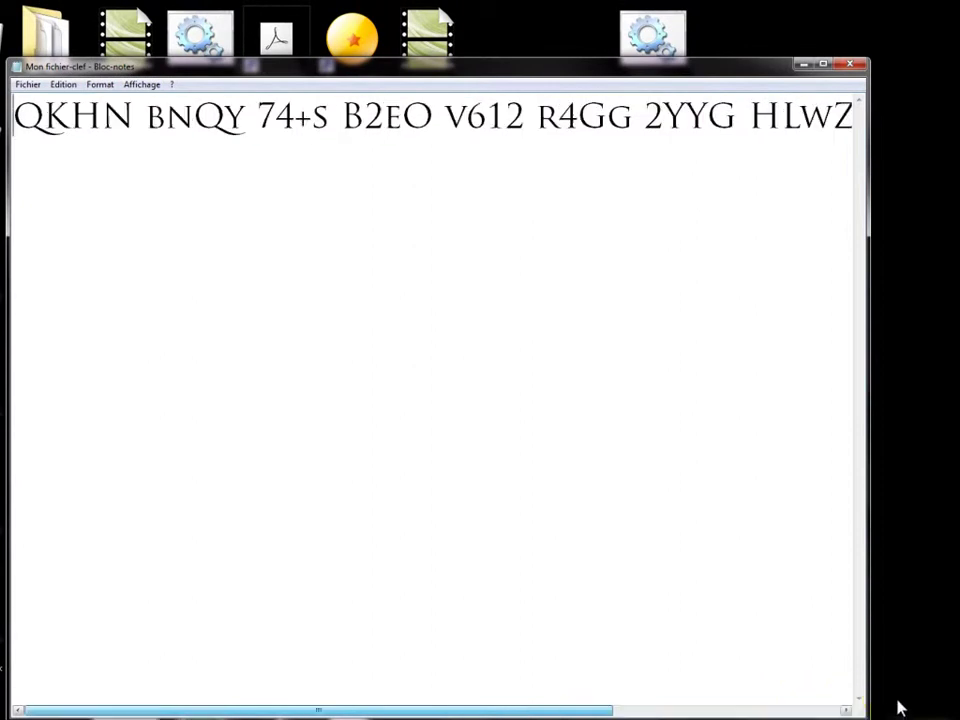
drag(630, 708, 900, 681)
click(852, 66)
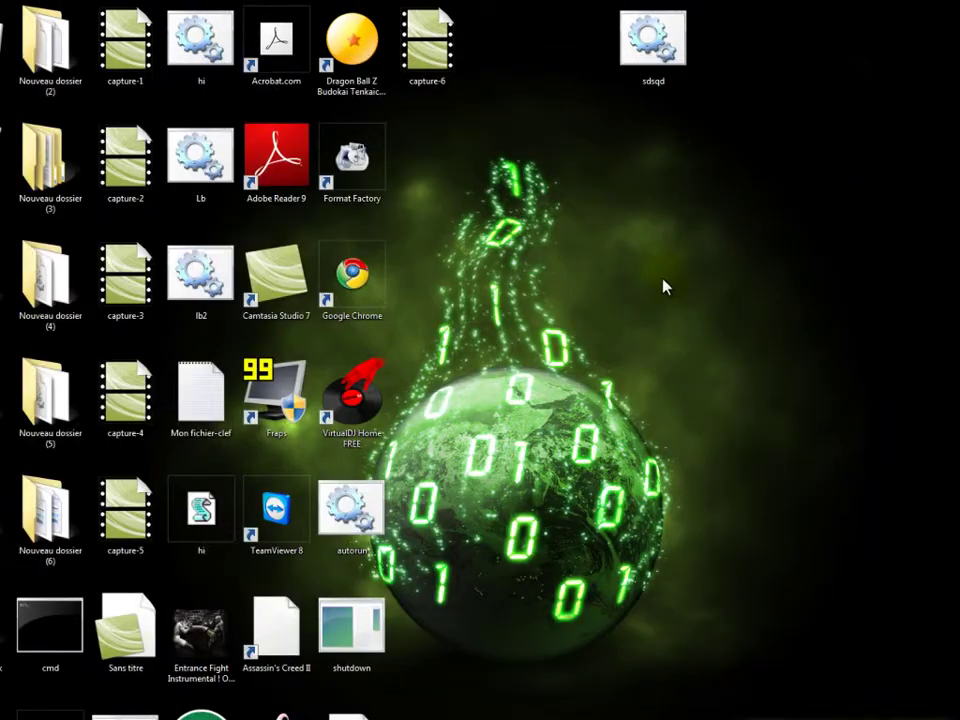
click(204, 438)
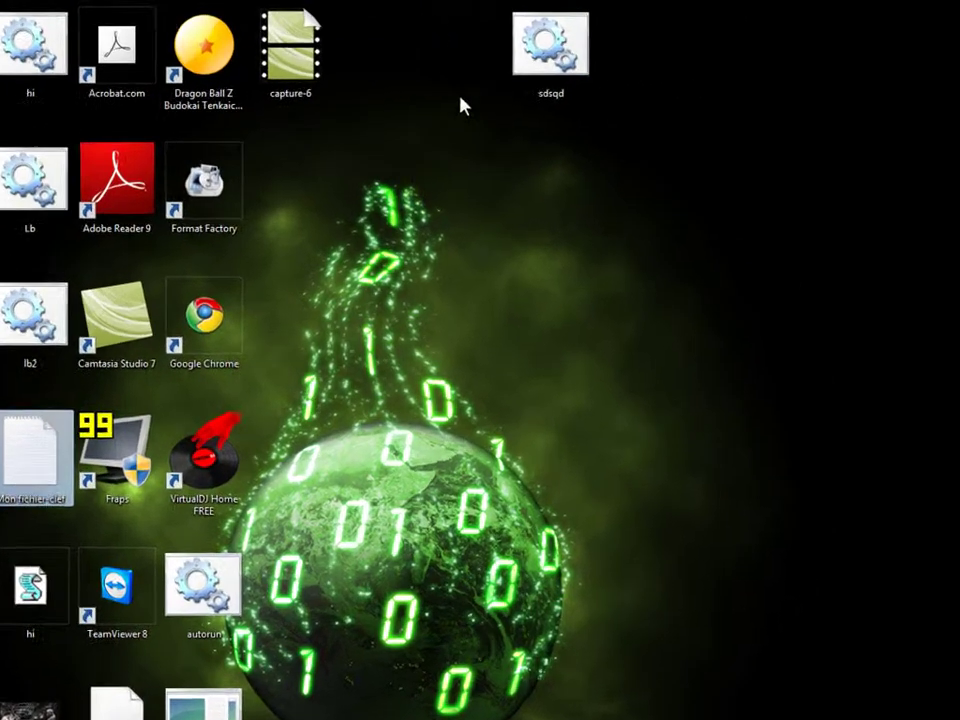
Step: Encrypt sdsqd through AxCrypt > Crypter using Mon fichier-clef as the key file
right_click(659, 42)
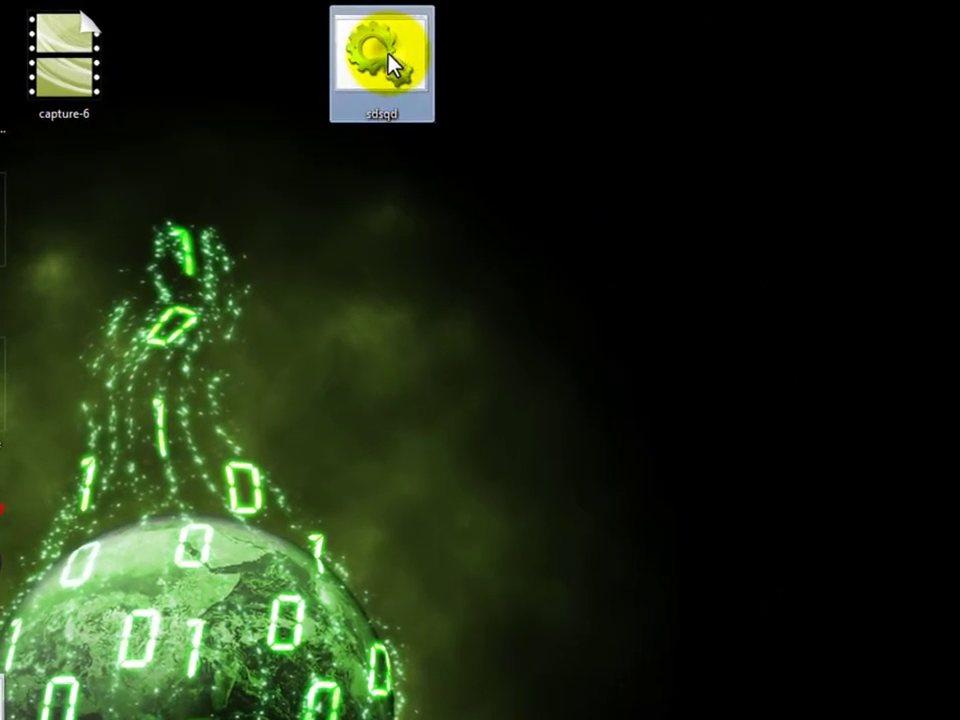
mouse_move(712, 185)
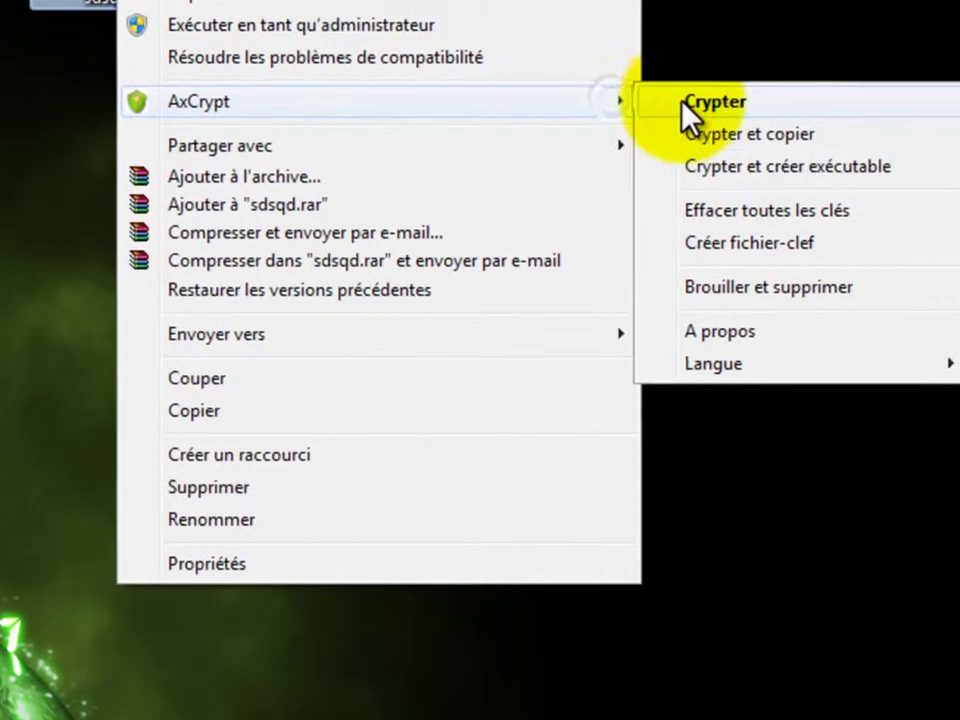
click(780, 188)
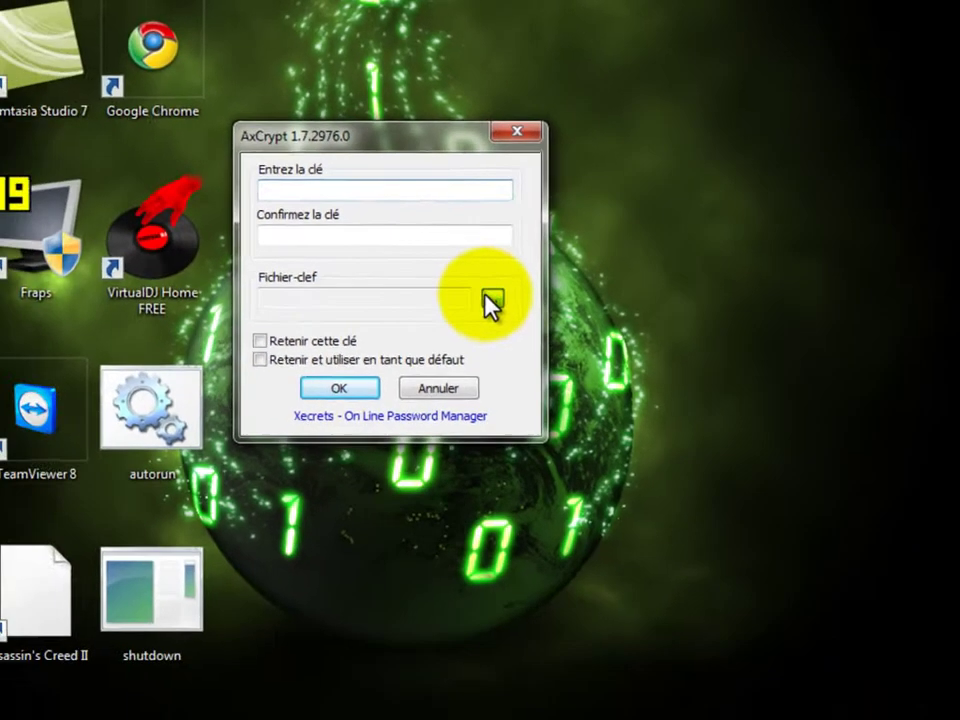
click(497, 399)
click(356, 292)
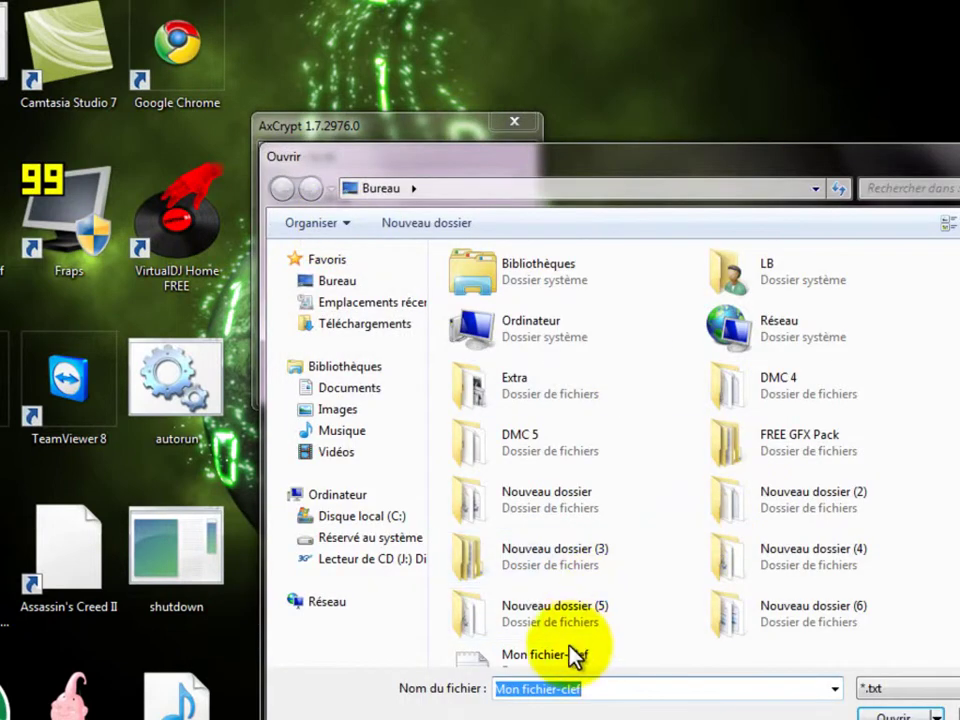
click(574, 655)
click(890, 714)
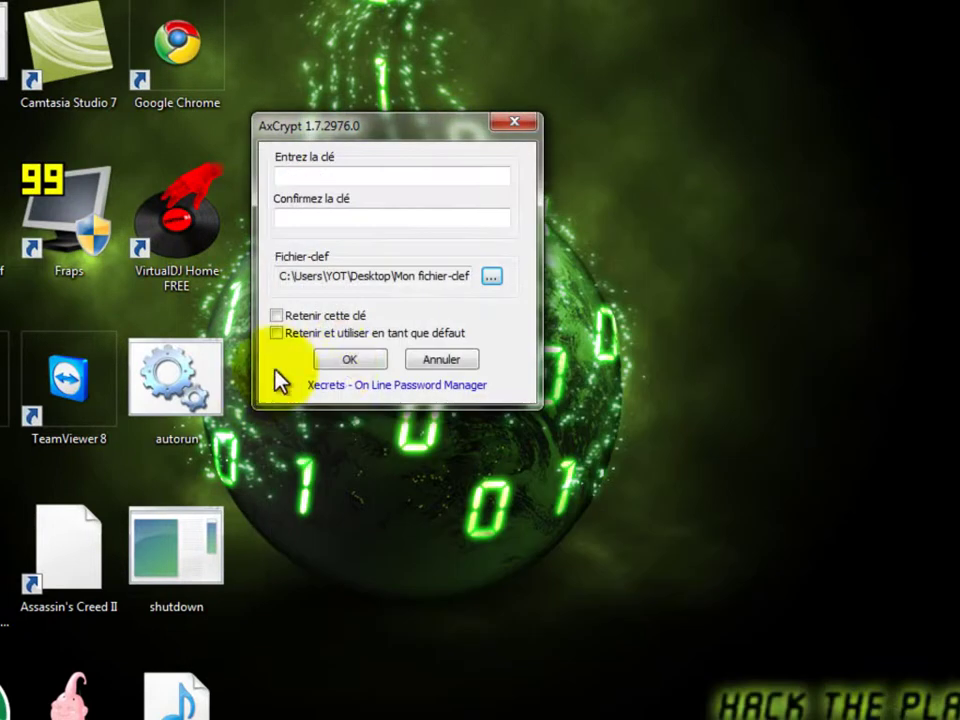
click(362, 366)
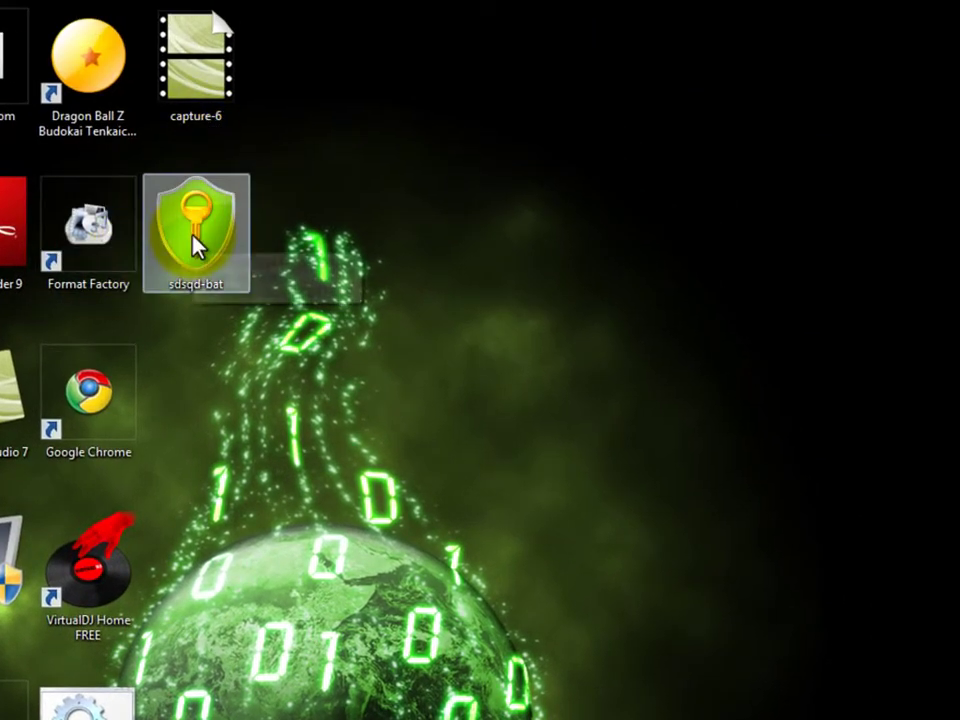
Step: Unlock sdsqd-bat with Mon fichier-clef, allow sdsqd.bat to run, then close its cmd.exe console
double_click(195, 246)
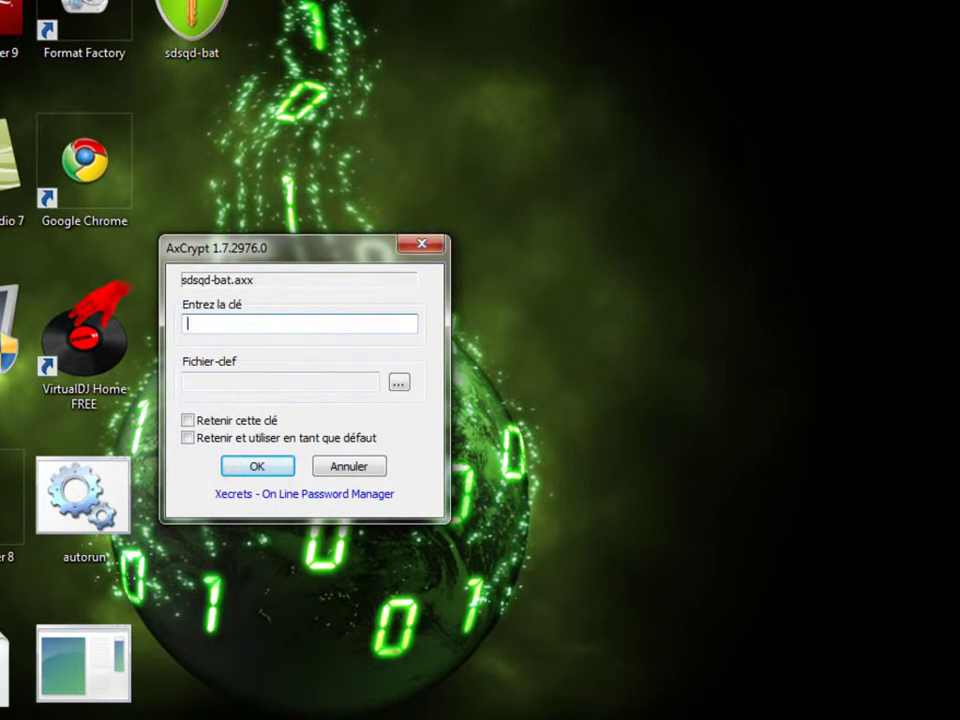
click(398, 385)
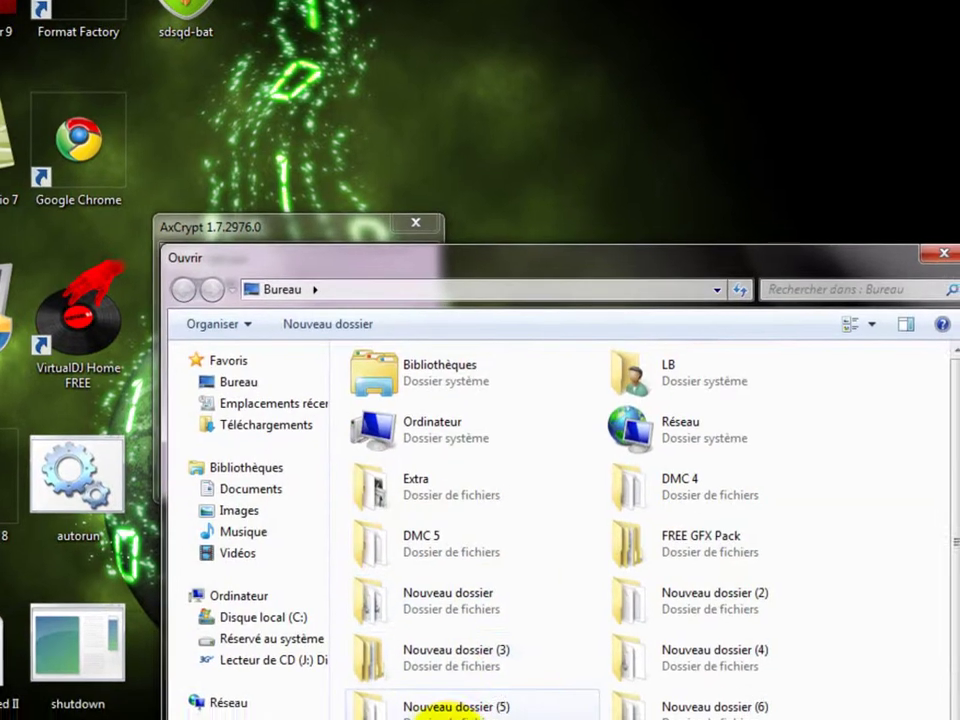
click(446, 719)
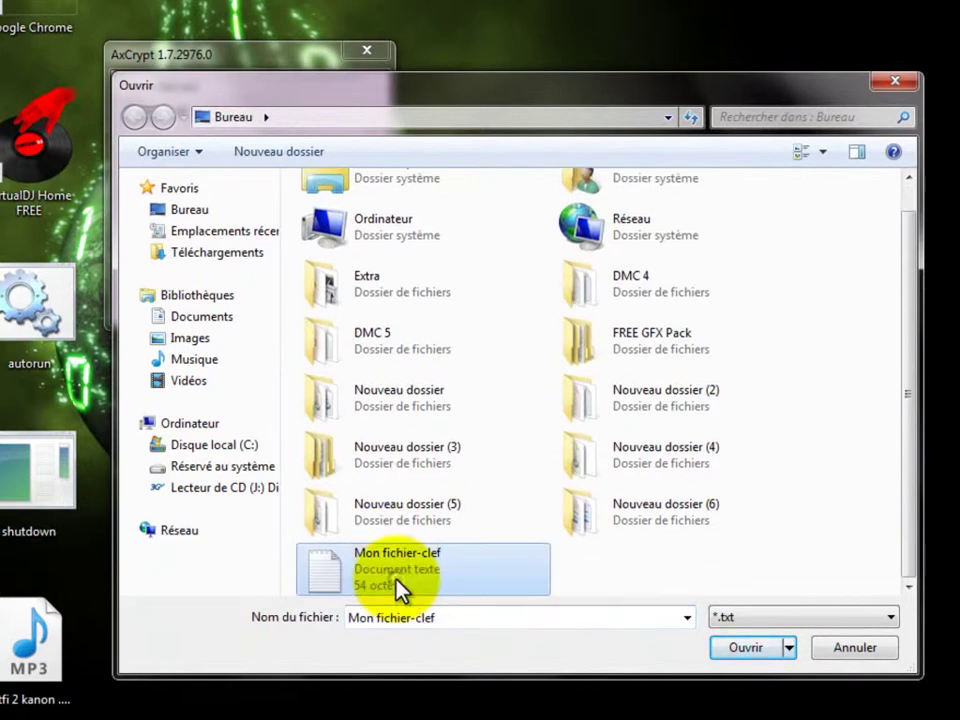
click(728, 645)
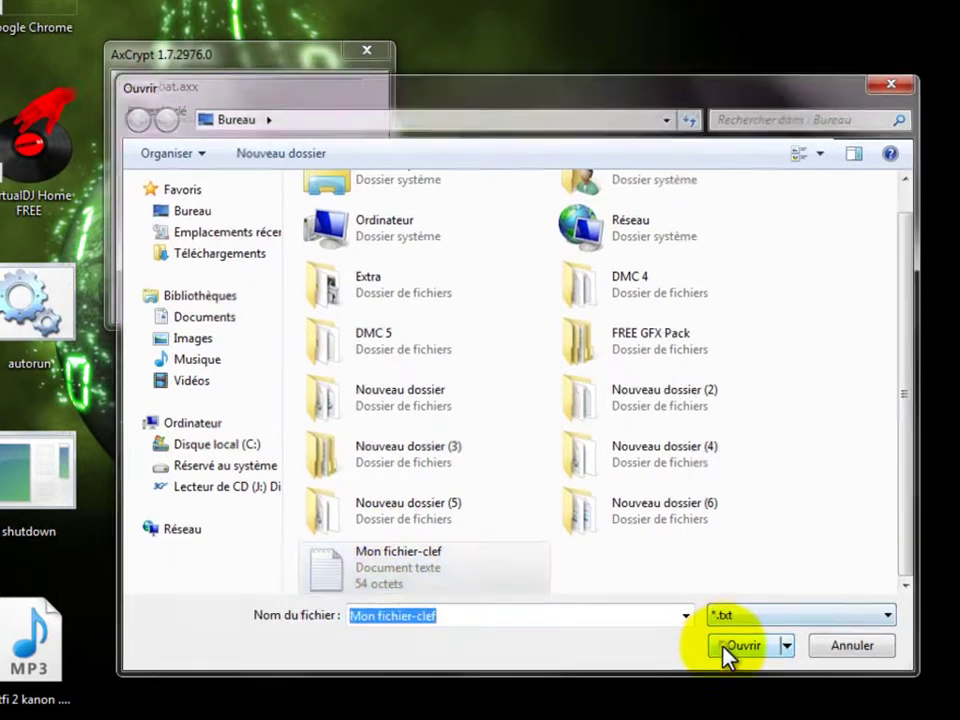
click(224, 280)
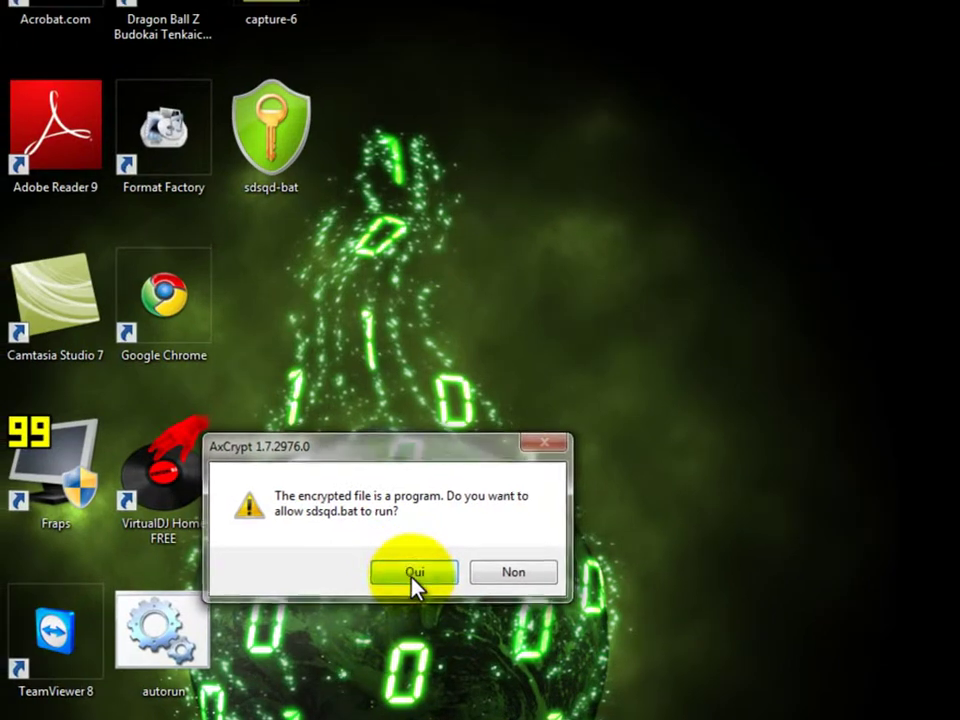
click(411, 577)
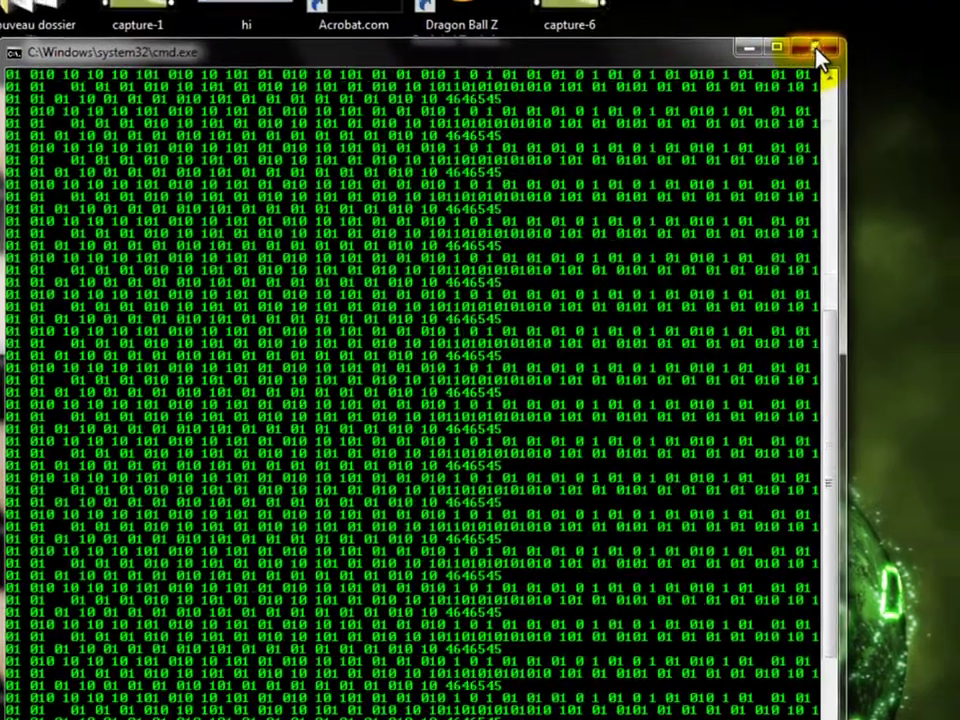
click(850, 48)
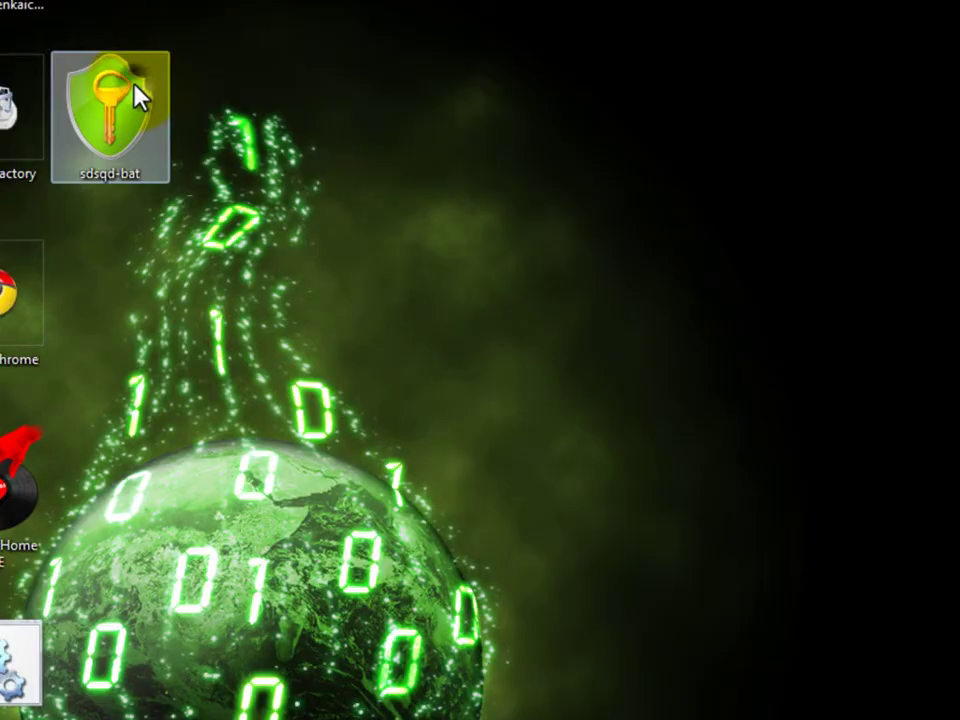
Step: Decrypt sdsqd-bat via AxCrypt > Décrypter, supplying the Mon fichier-clef key file
right_click(137, 97)
mouse_move(546, 133)
click(580, 133)
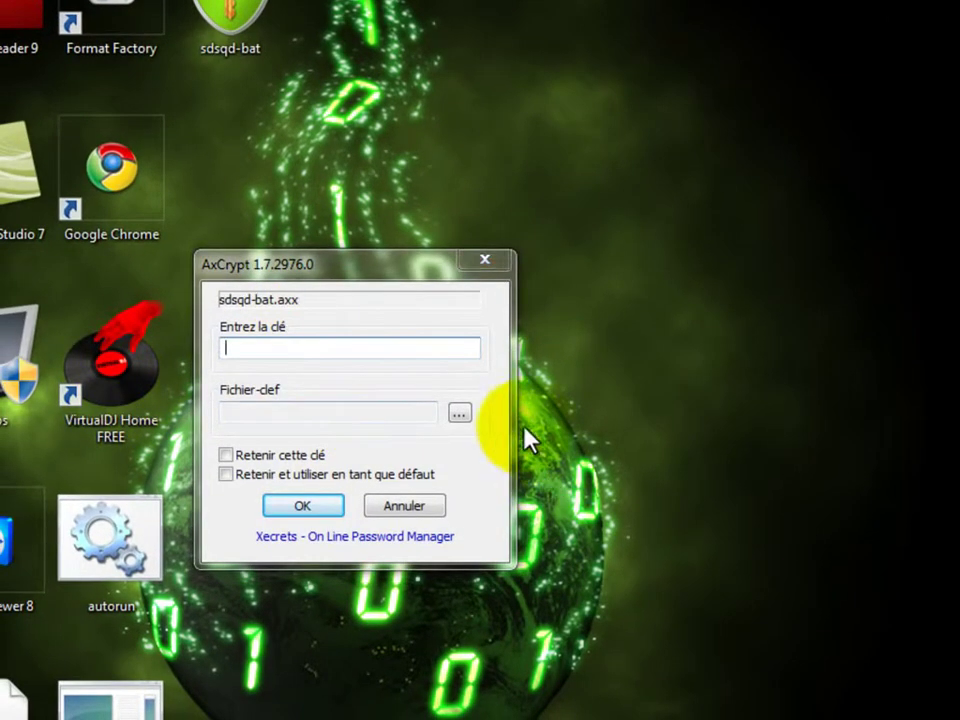
click(461, 412)
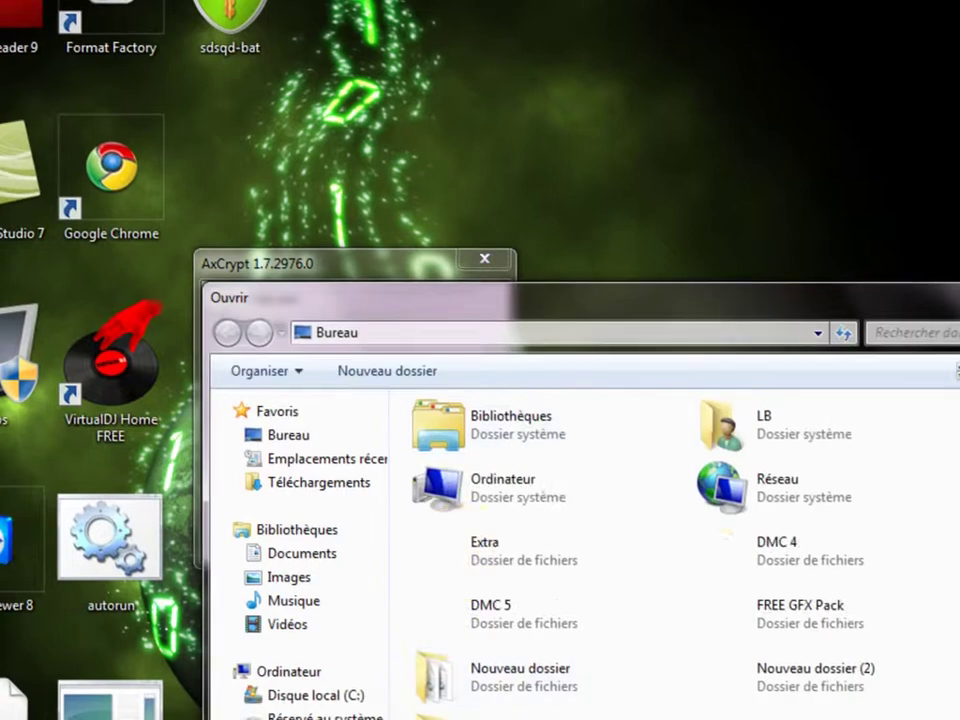
click(403, 680)
click(752, 554)
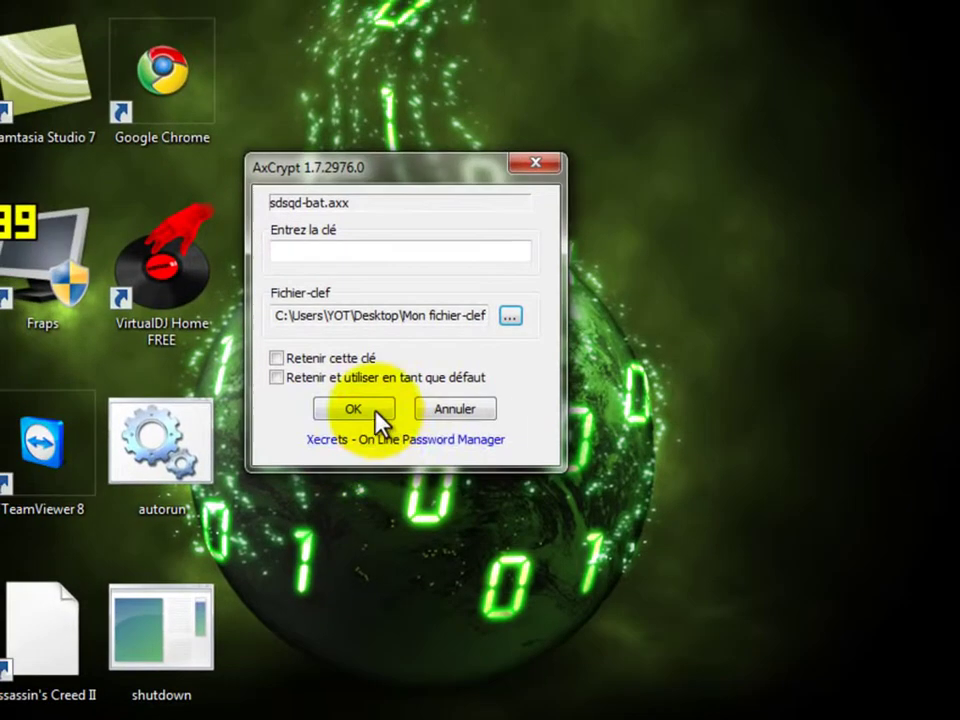
click(376, 412)
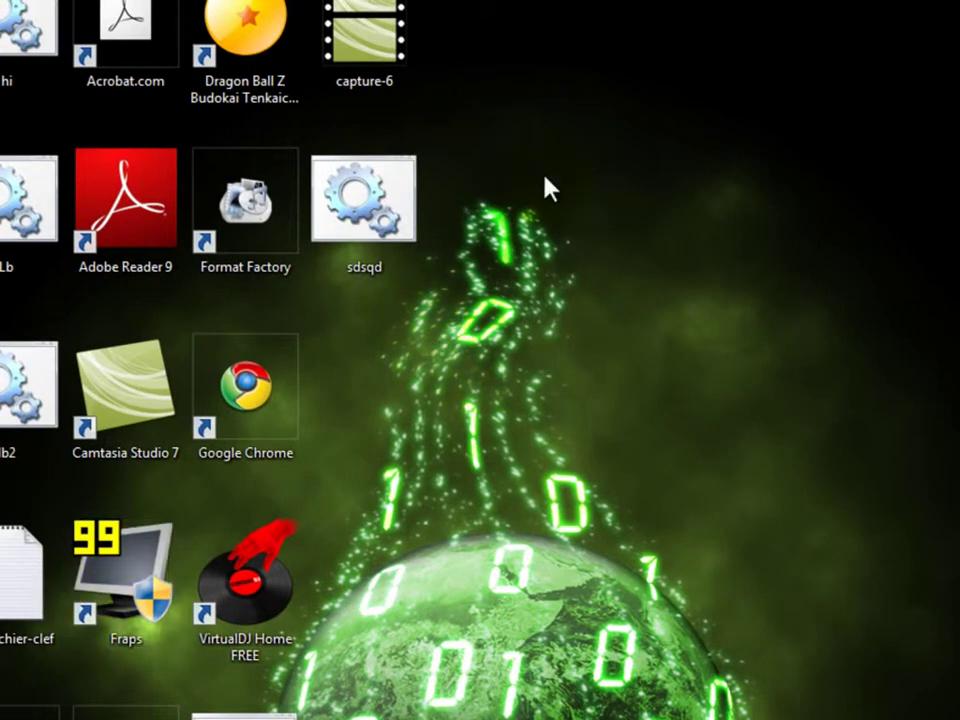
right_click(407, 220)
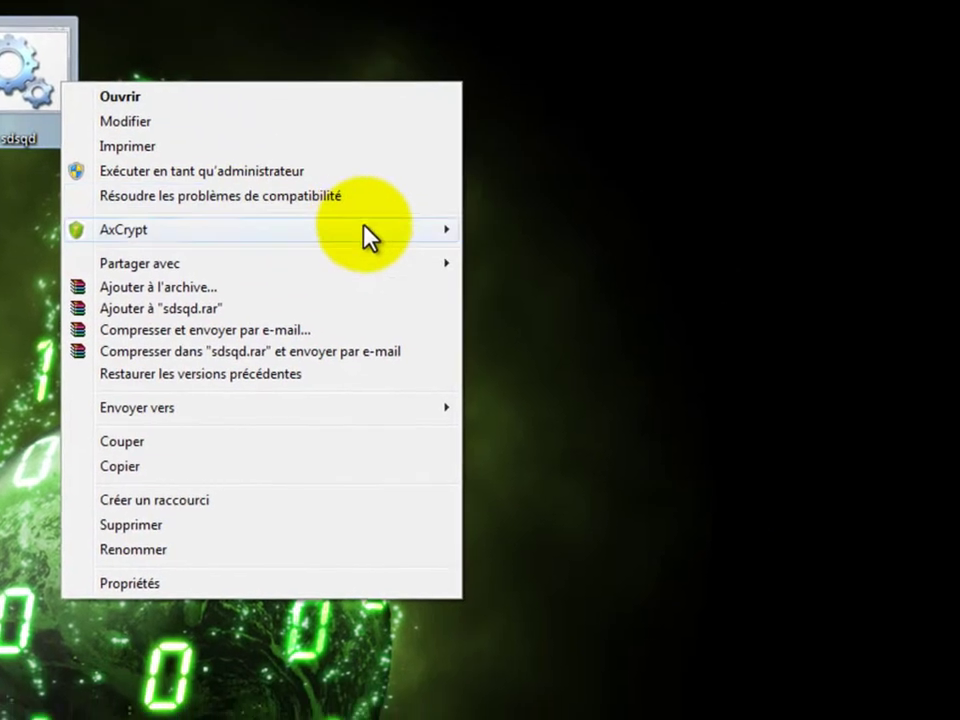
mouse_move(400, 234)
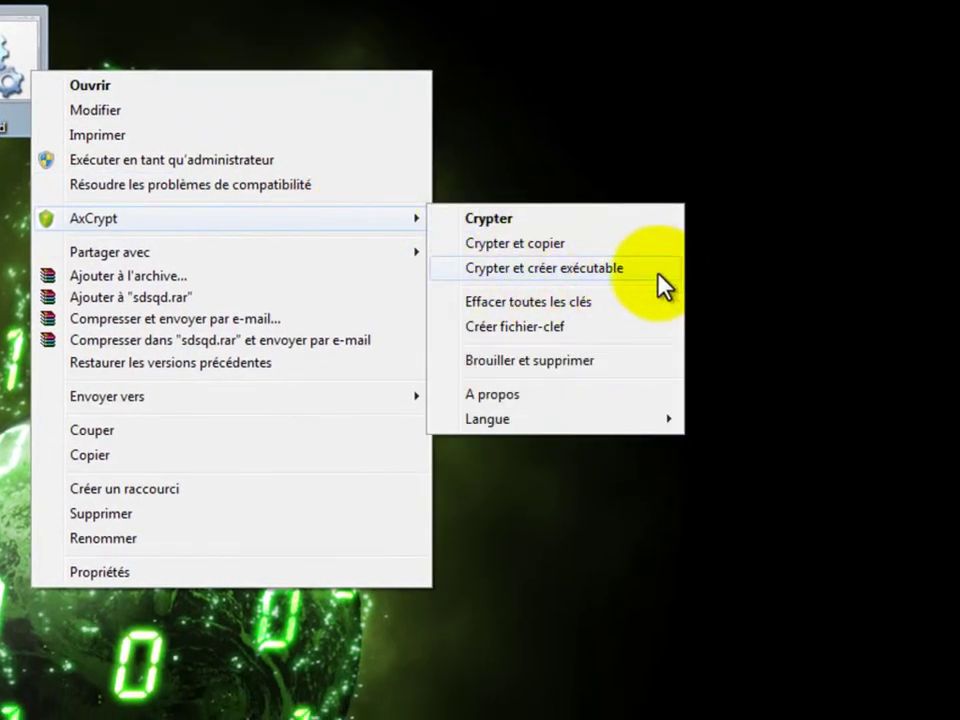
click(614, 97)
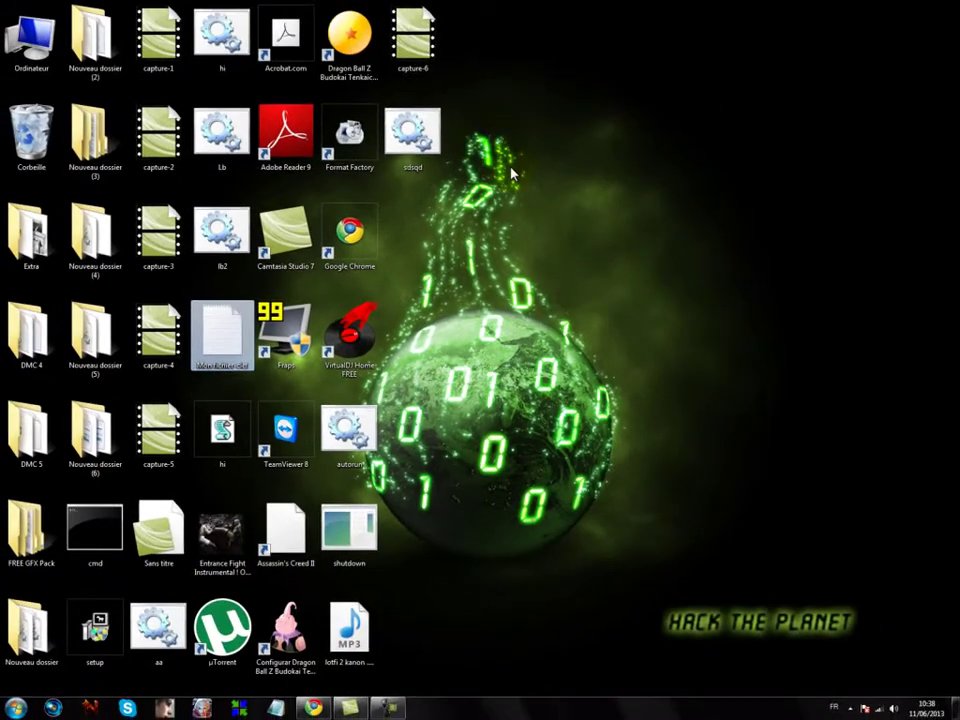
click(684, 181)
right_click(588, 205)
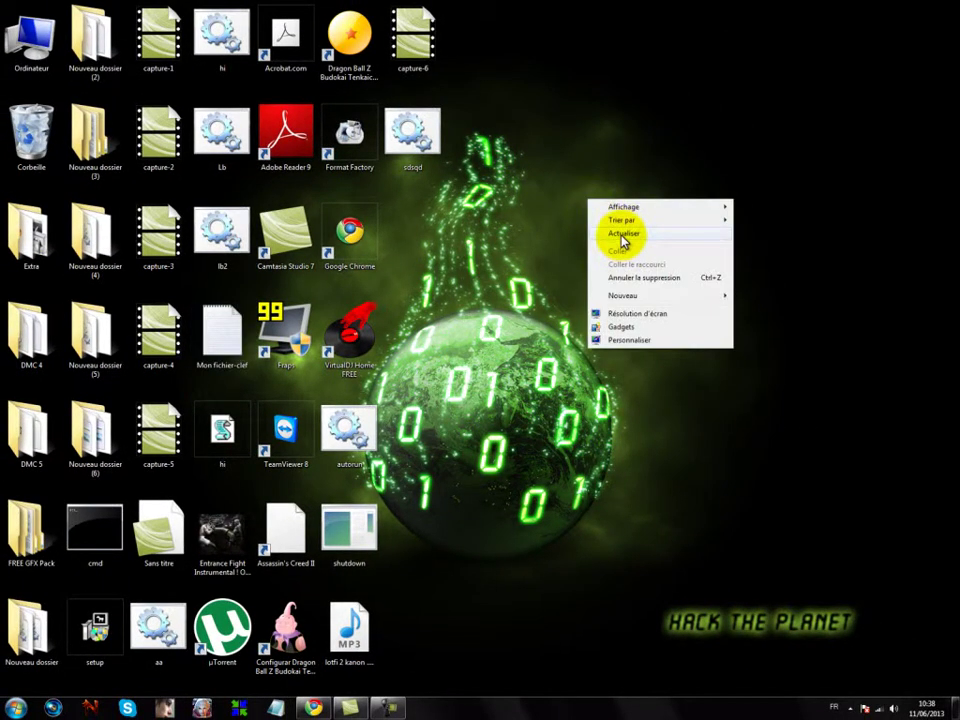
click(623, 240)
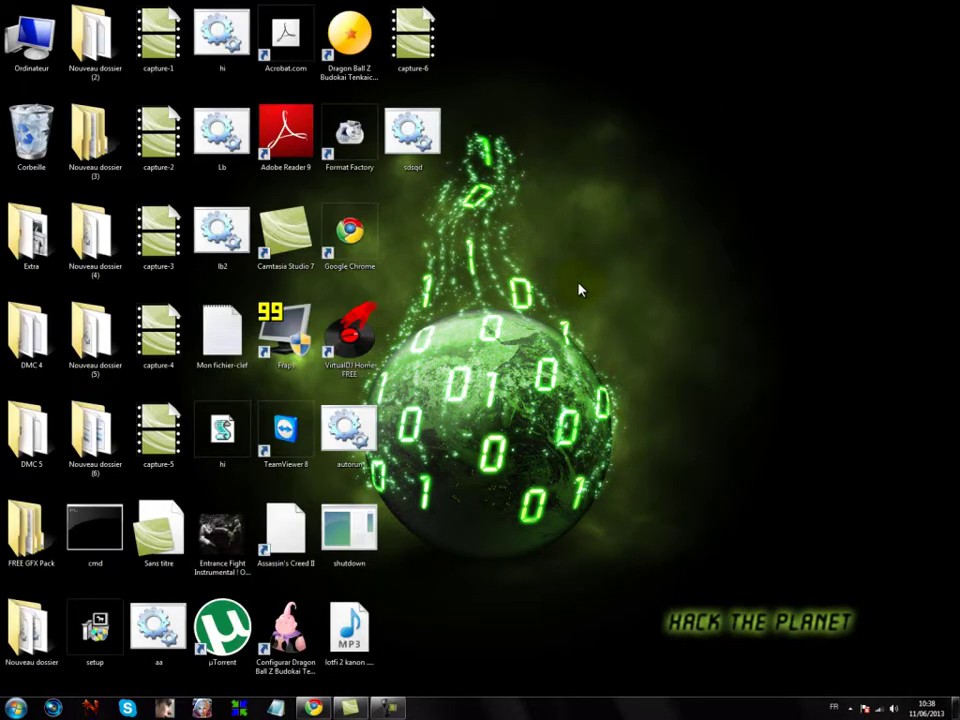